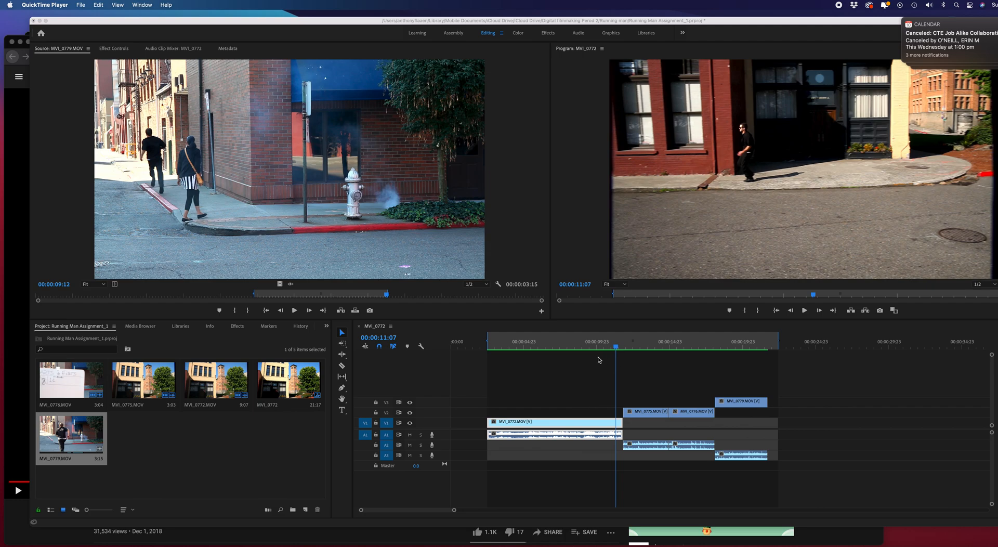
# - Scrub the playhead back to 00:00:09:01 in the MVI_0772 sequence
pyautogui.click(585, 350)
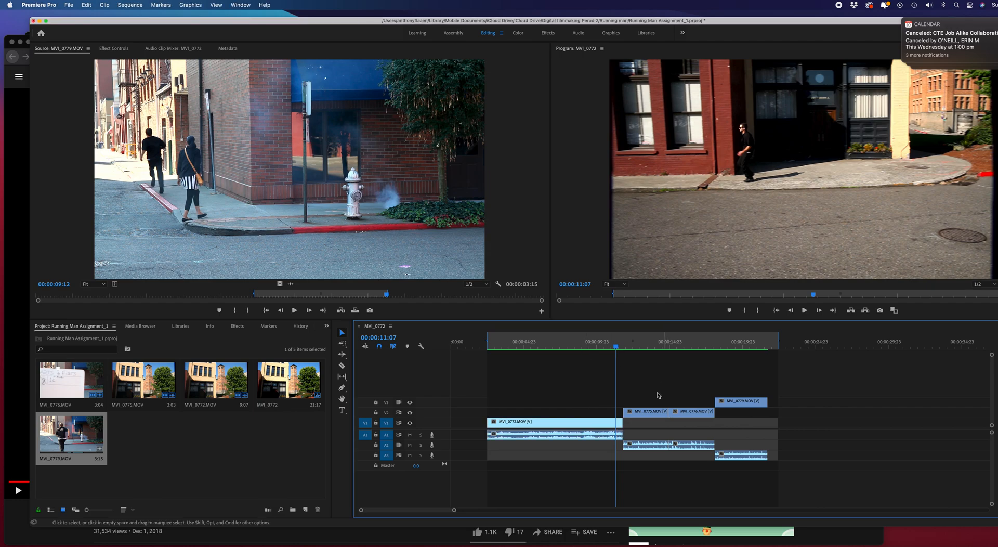
pyautogui.moveTo(646, 347); pyautogui.dragTo(584, 360)
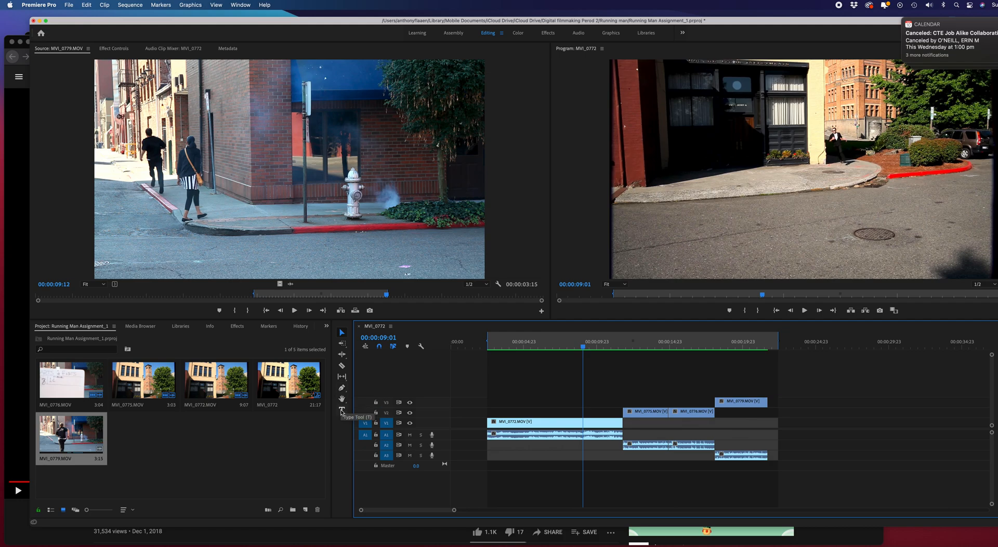
# - Examine the tools grouped under Track Select, Ripple Edit and Slip, along with the Razor, and return to the Selection Tool
pyautogui.click(343, 345)
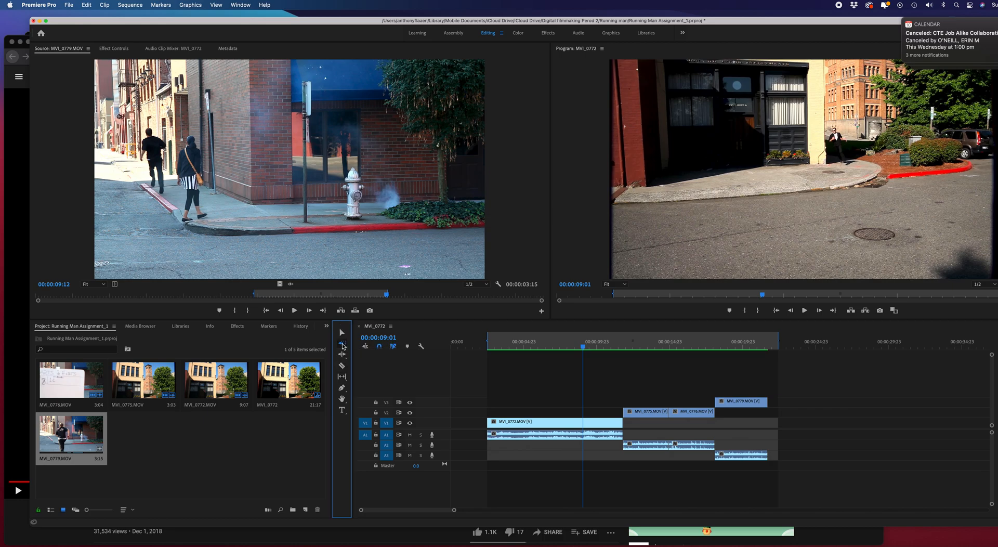
pyautogui.click(343, 345)
pyautogui.click(343, 355)
pyautogui.click(344, 355)
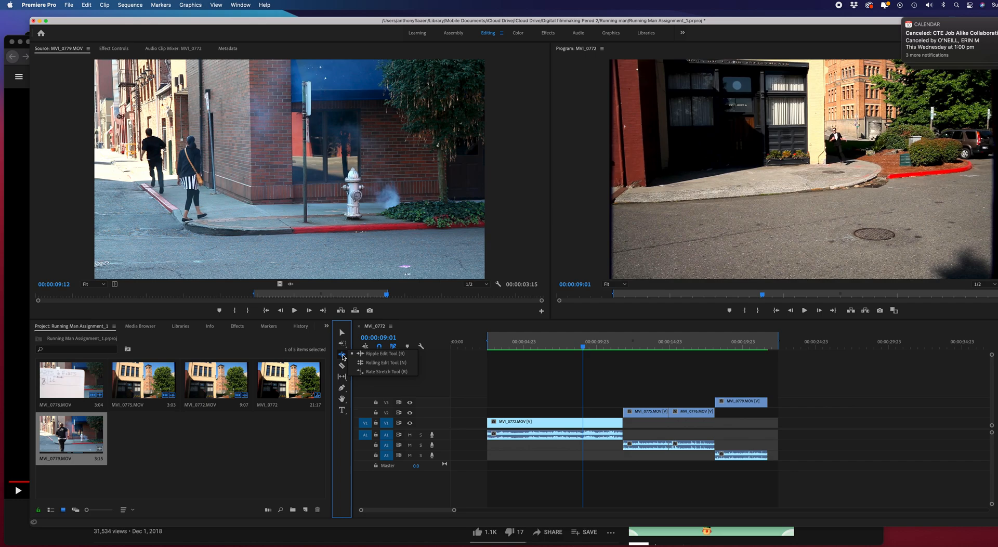
pyautogui.click(341, 366)
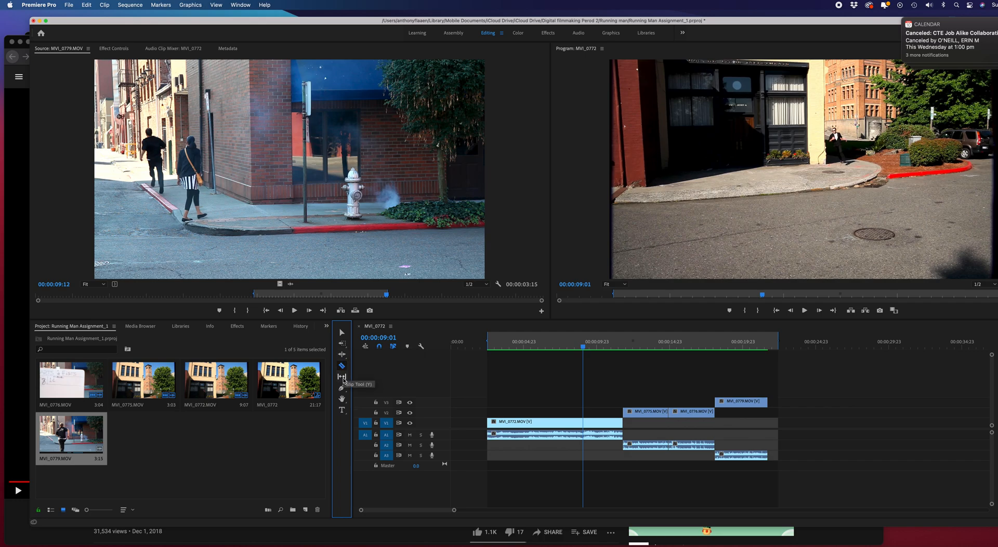
pyautogui.click(343, 378)
pyautogui.click(343, 379)
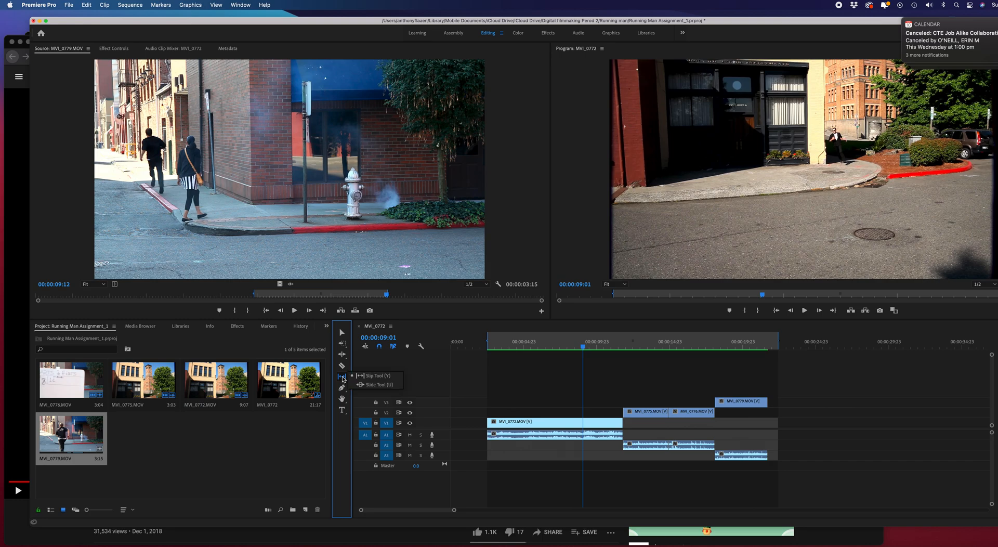
pyautogui.click(342, 334)
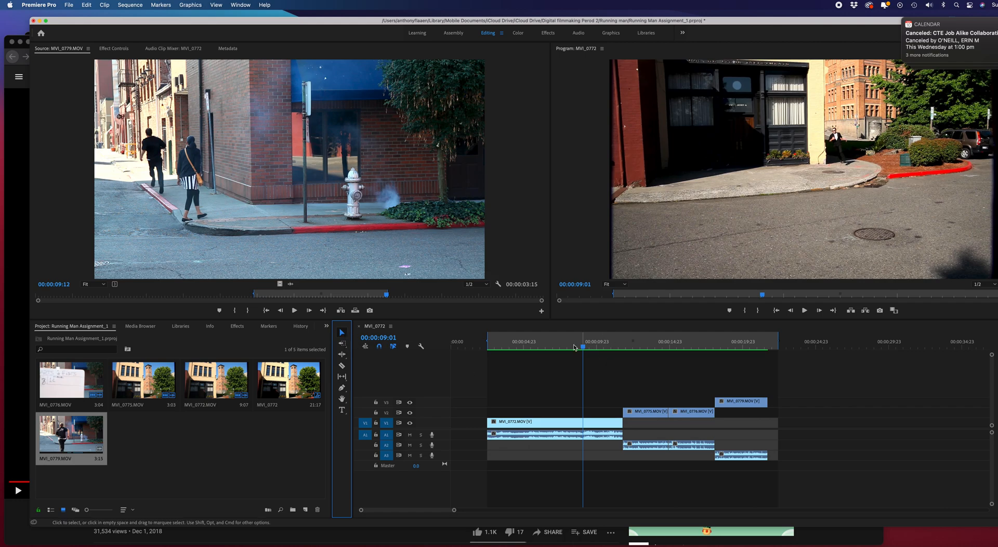
# - Move the MVI_0779 clip on V3 about two seconds later in the sequence and scrub the playhead past it
pyautogui.click(609, 343)
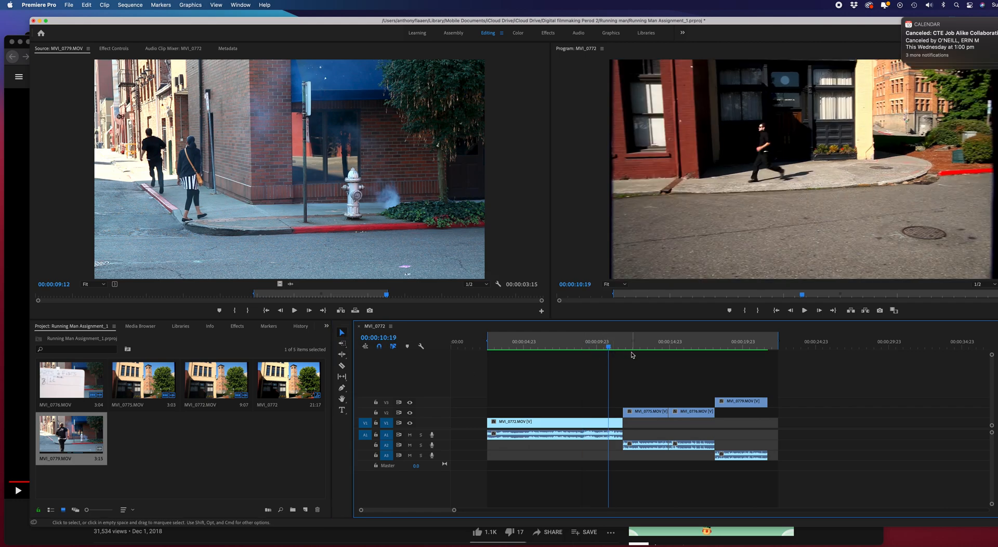
pyautogui.click(736, 405)
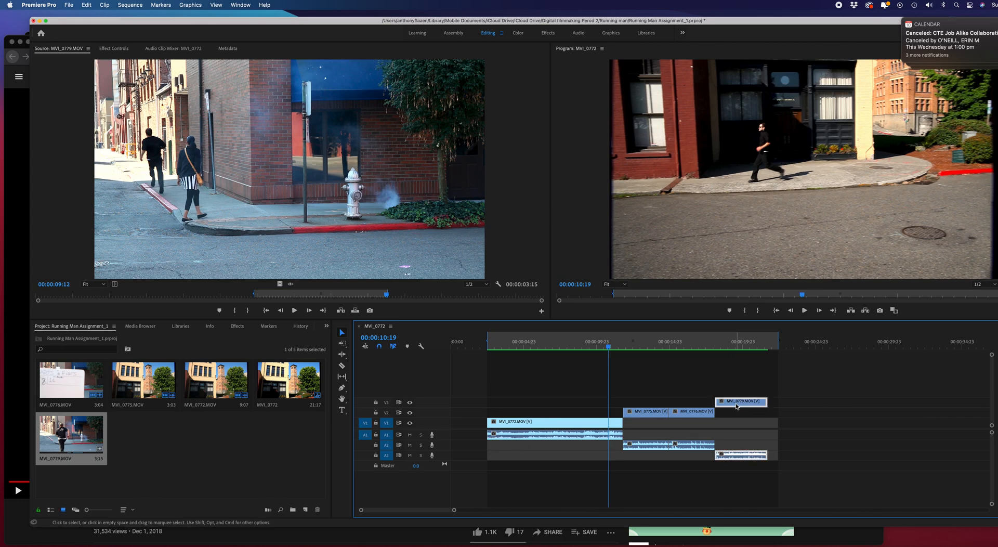
pyautogui.moveTo(735, 404); pyautogui.dragTo(792, 407)
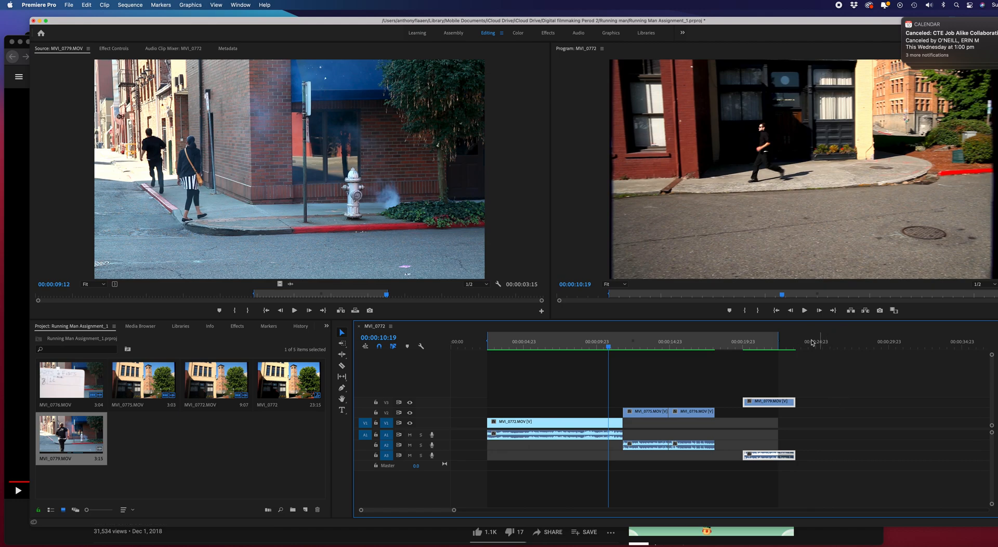
pyautogui.click(751, 388)
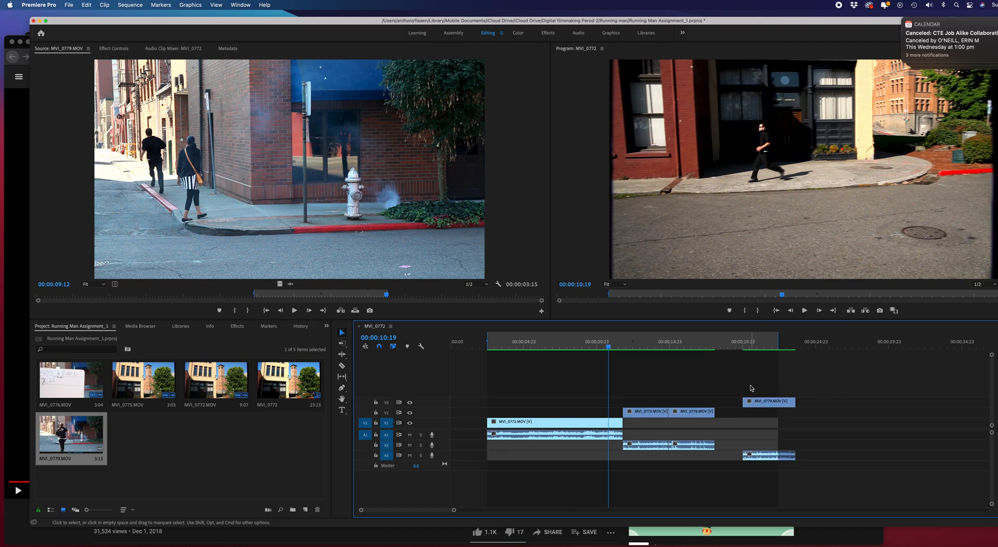
pyautogui.click(770, 407)
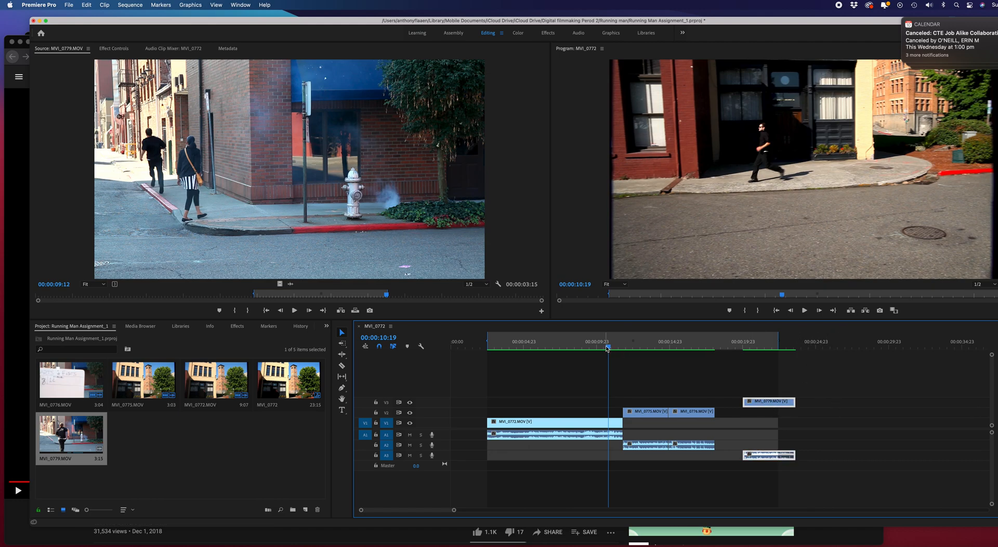
pyautogui.moveTo(608, 345); pyautogui.dragTo(820, 367)
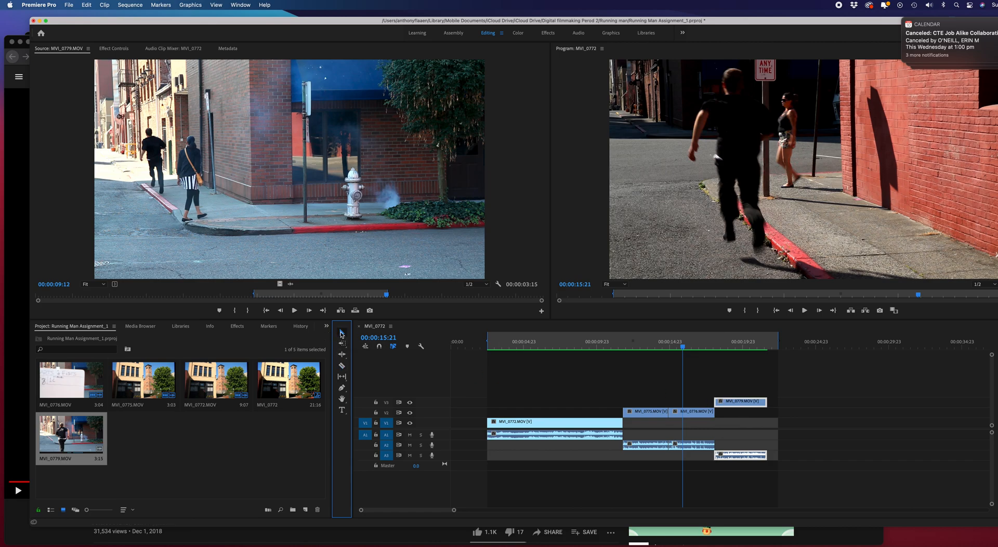
# - Enable snapping and snap the start of the MVI_0779 clip on V3 to the end of the MVI_0776 clip
pyautogui.click(380, 347)
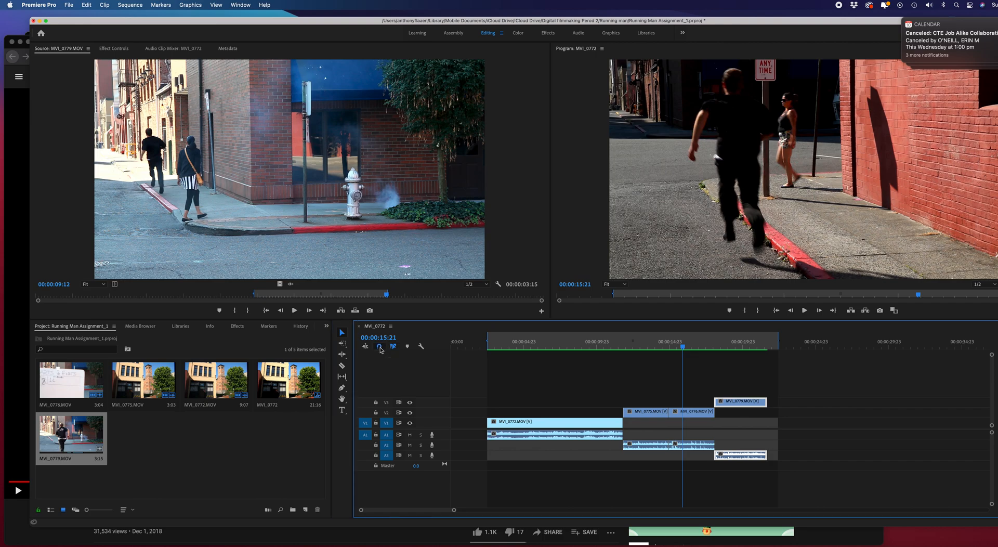
pyautogui.moveTo(750, 407)
pyautogui.mouseDown()
pyautogui.moveTo(770, 409)
pyautogui.moveTo(748, 409)
pyautogui.mouseUp()
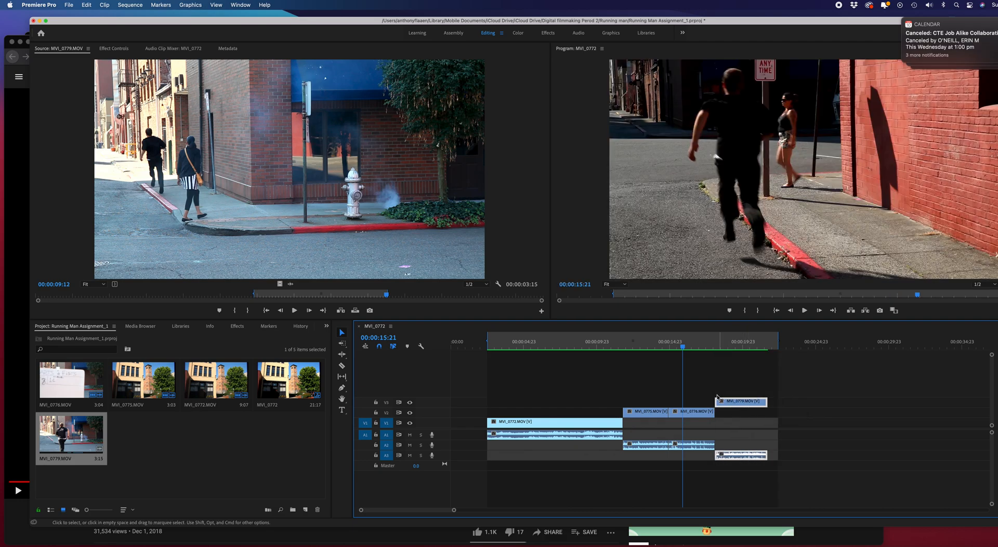
pyautogui.click(720, 372)
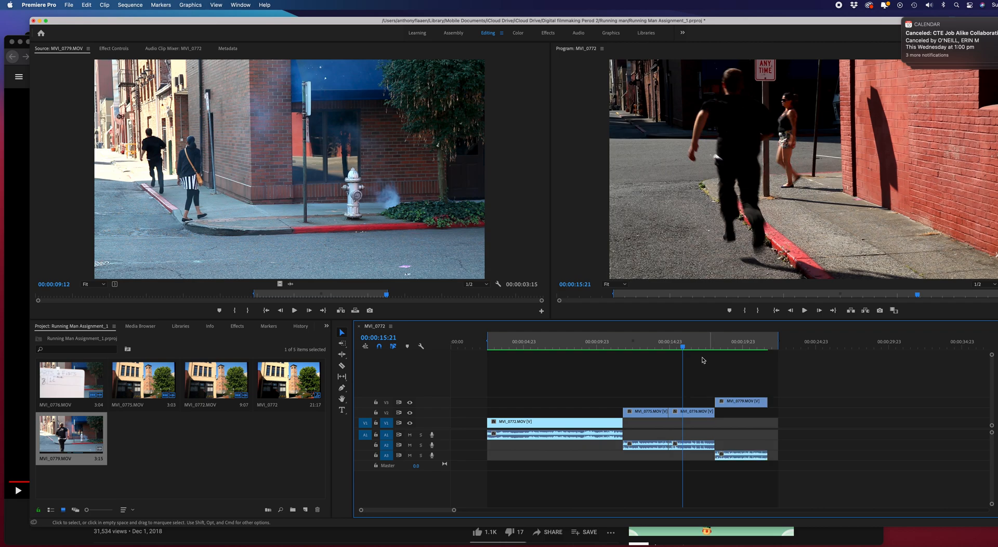
# - Scrub back to 00:00:11:04, try moving the MVI_0776 and MVI_0779 clips together about three seconds later, and undo the move
pyautogui.moveTo(683, 347); pyautogui.dragTo(614, 354)
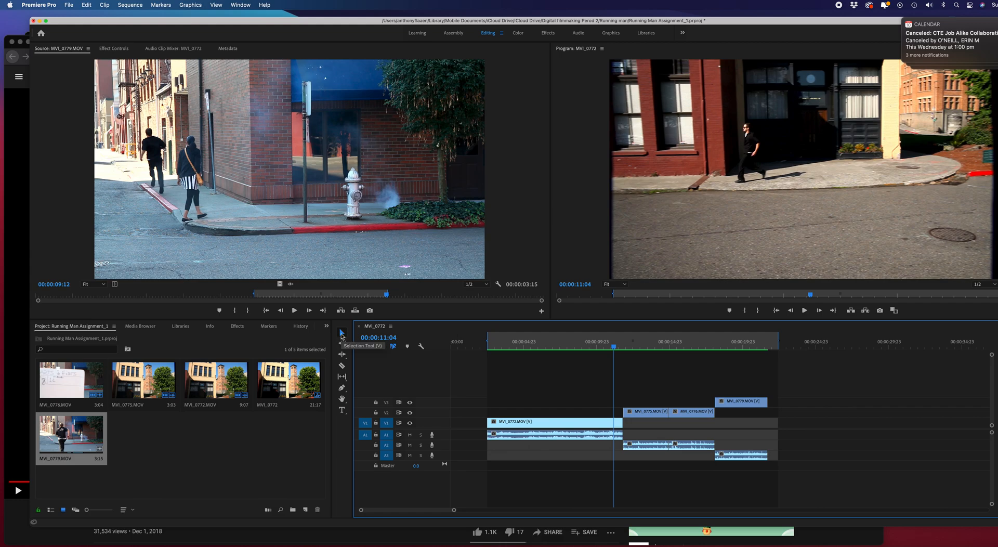
pyautogui.hscroll(3, 674, 373)
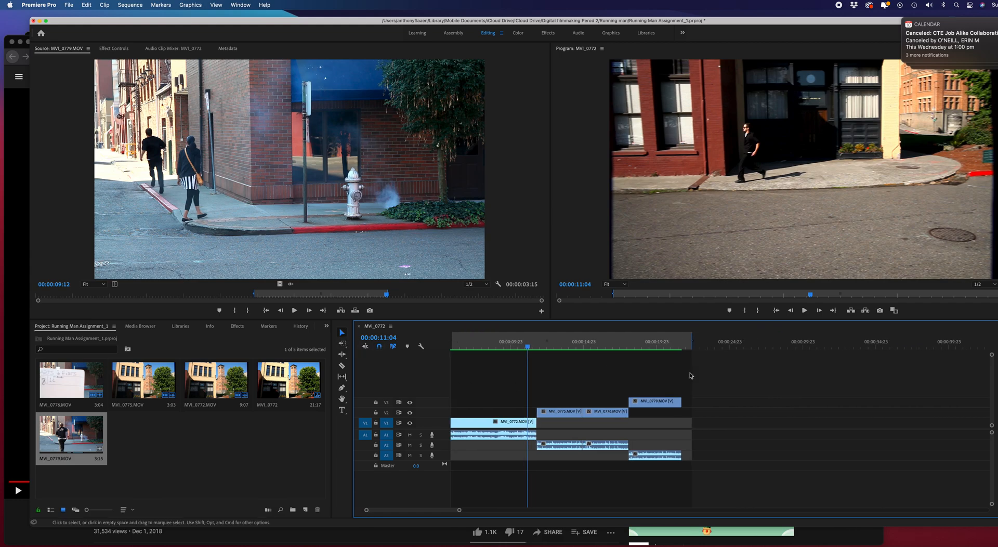
pyautogui.hscroll(-2, 670, 380)
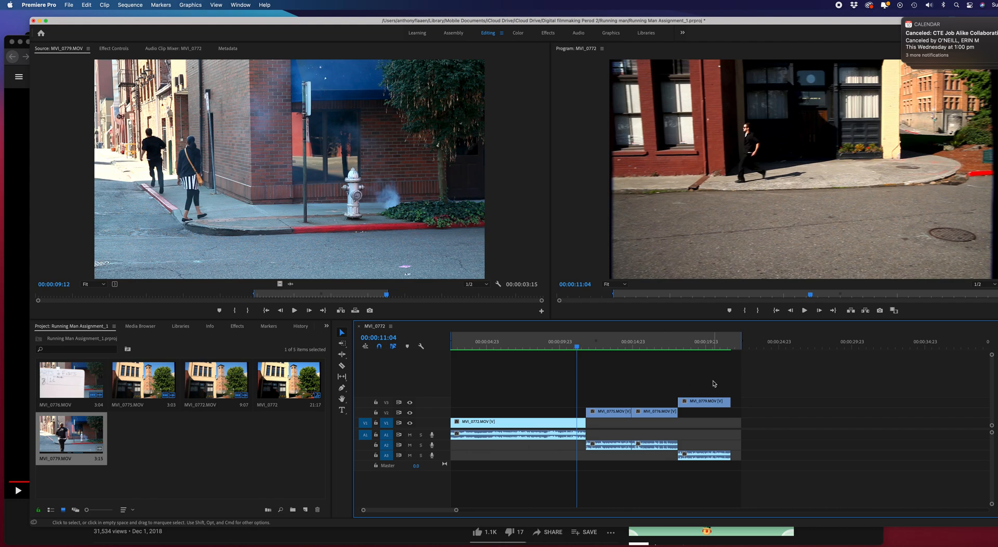
pyautogui.moveTo(722, 376); pyautogui.dragTo(754, 409)
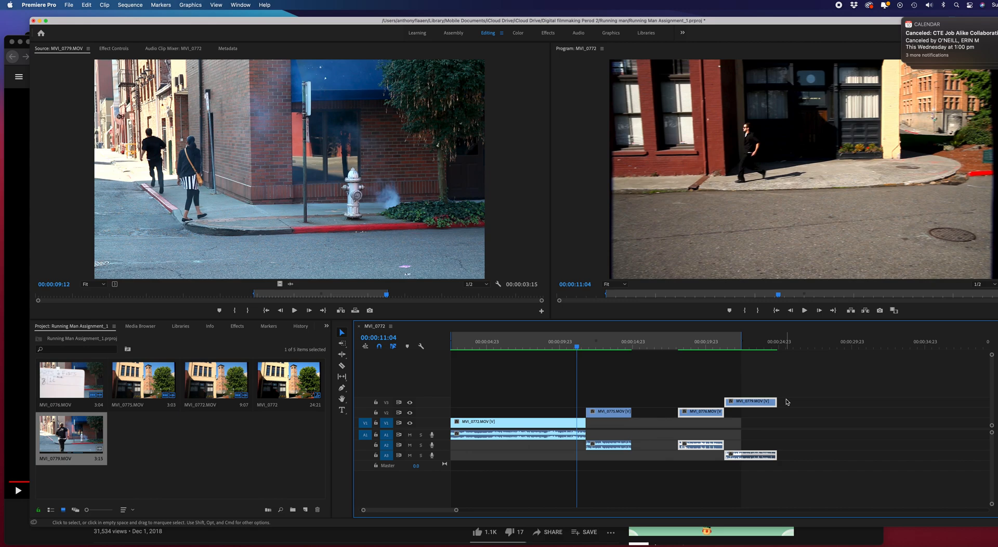
pyautogui.press('super+z')
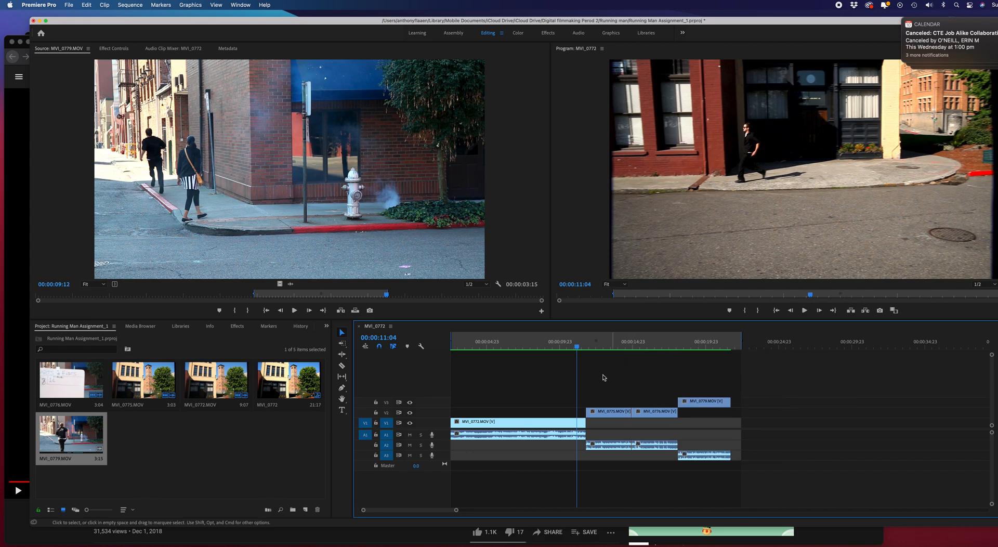
# - Marquee-select all the clips across the sequence's video and audio tracks, and clear the selection
pyautogui.moveTo(592, 384); pyautogui.dragTo(728, 416)
pyautogui.moveTo(507, 385); pyautogui.dragTo(722, 441)
pyautogui.click(549, 396)
pyautogui.moveTo(533, 389); pyautogui.dragTo(715, 462)
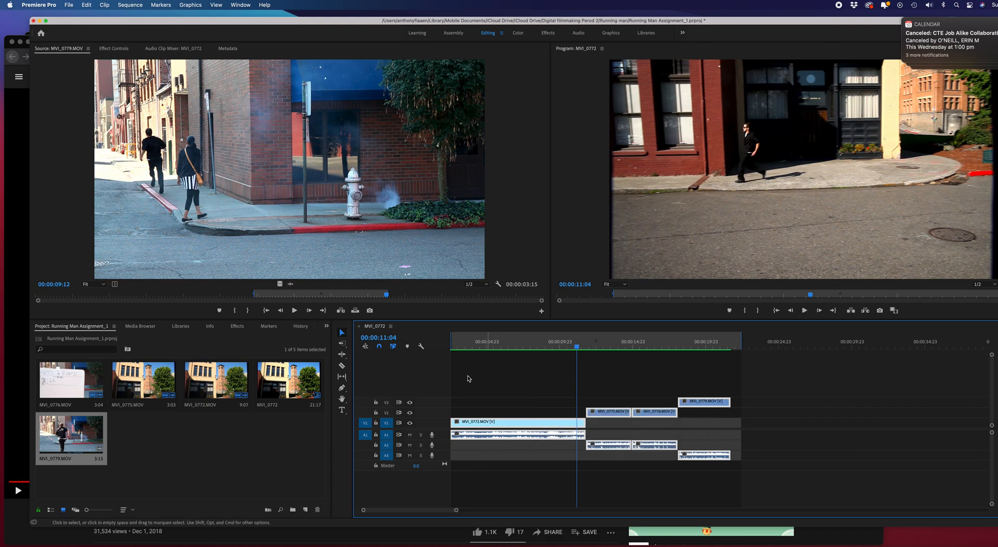
pyautogui.click(525, 381)
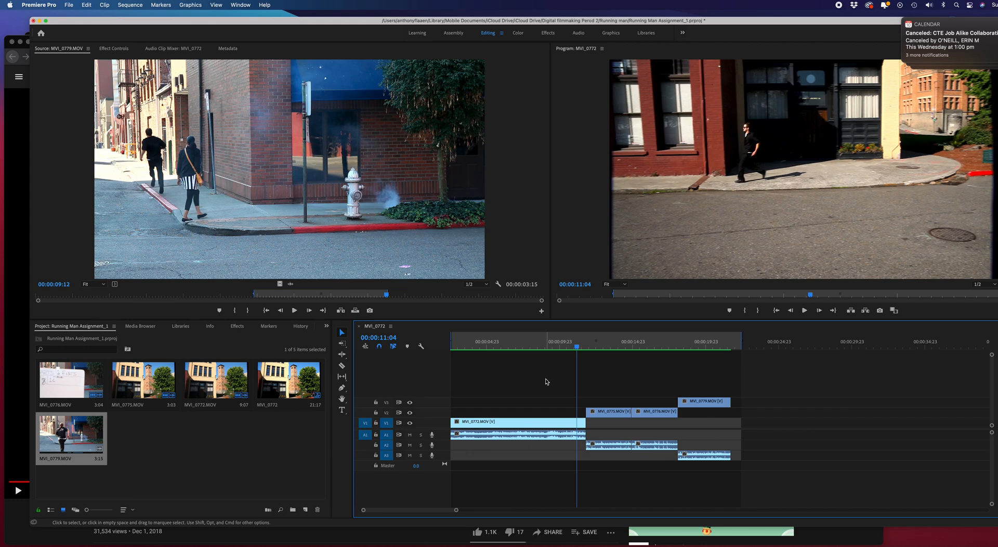
# - Place the playhead at 00:00:11:00 and activate the Track Select Forward Tool
pyautogui.moveTo(577, 346); pyautogui.dragTo(574, 351)
pyautogui.click(574, 349)
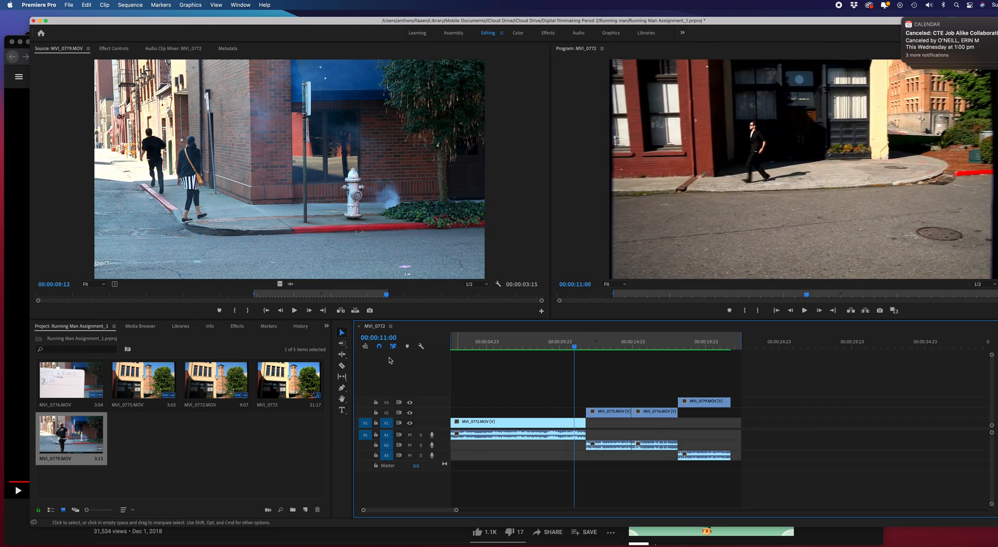
pyautogui.click(341, 345)
pyautogui.click(341, 345)
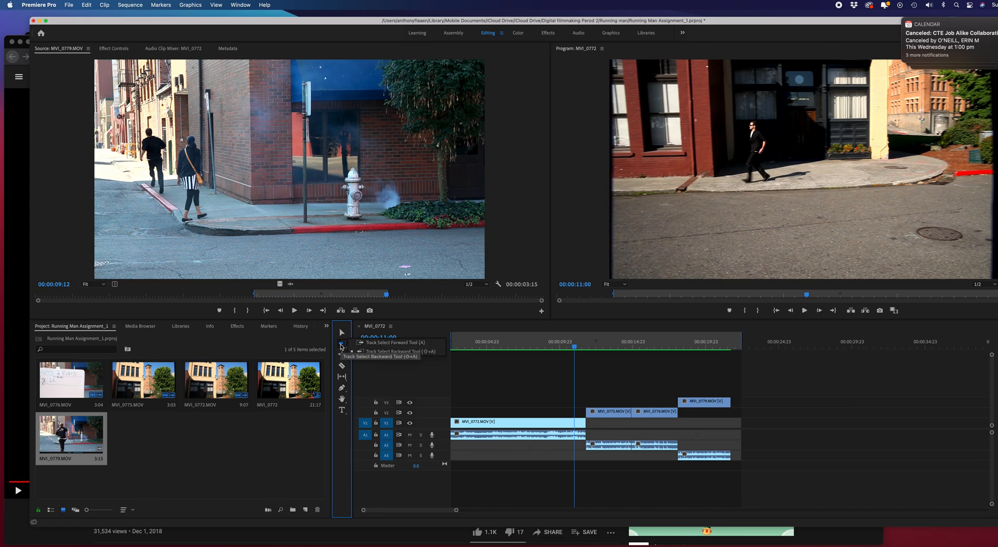
pyautogui.click(364, 342)
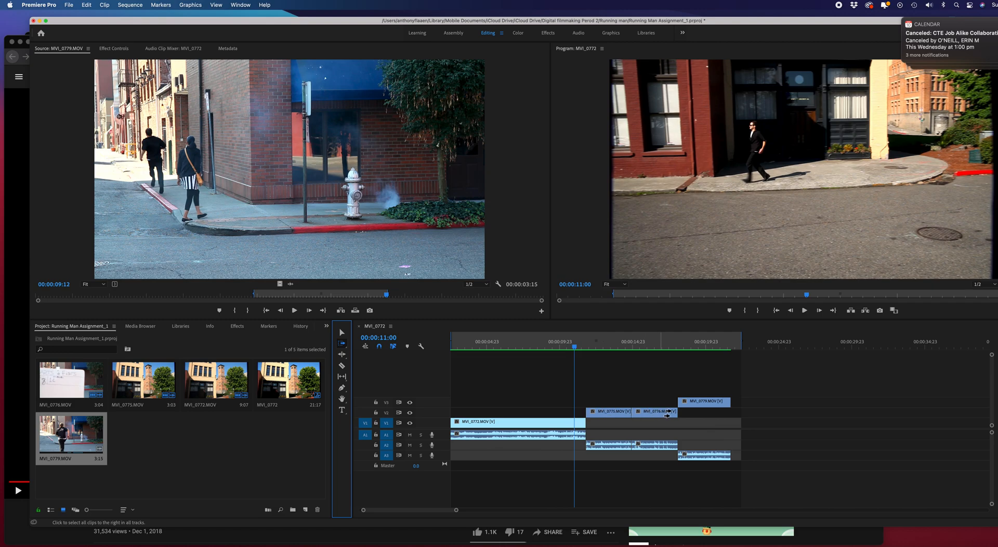
# - Try shifting the MVI_0772 clip earlier with the Track Select Backward Tool so it ends at the playhead, and undo the shift
pyautogui.click(342, 345)
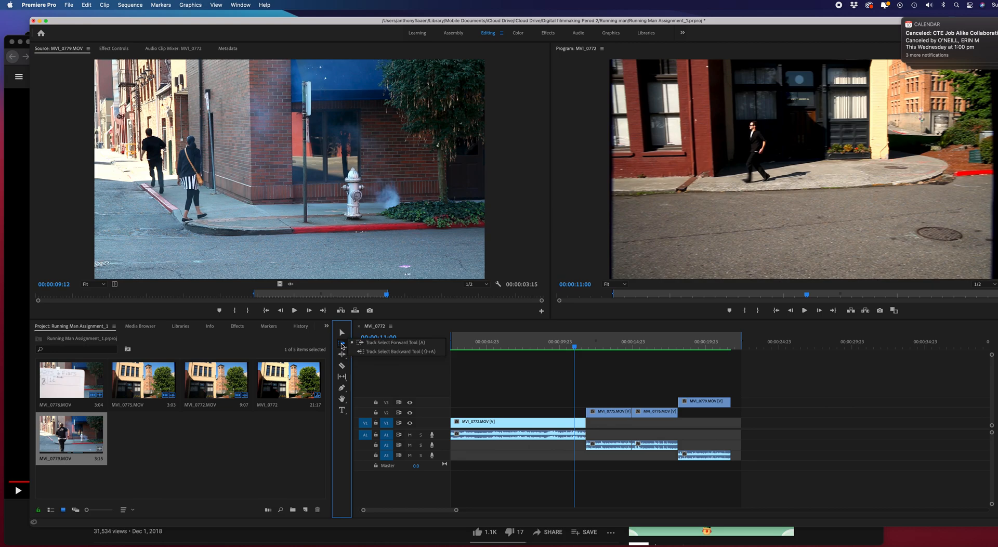
pyautogui.click(377, 352)
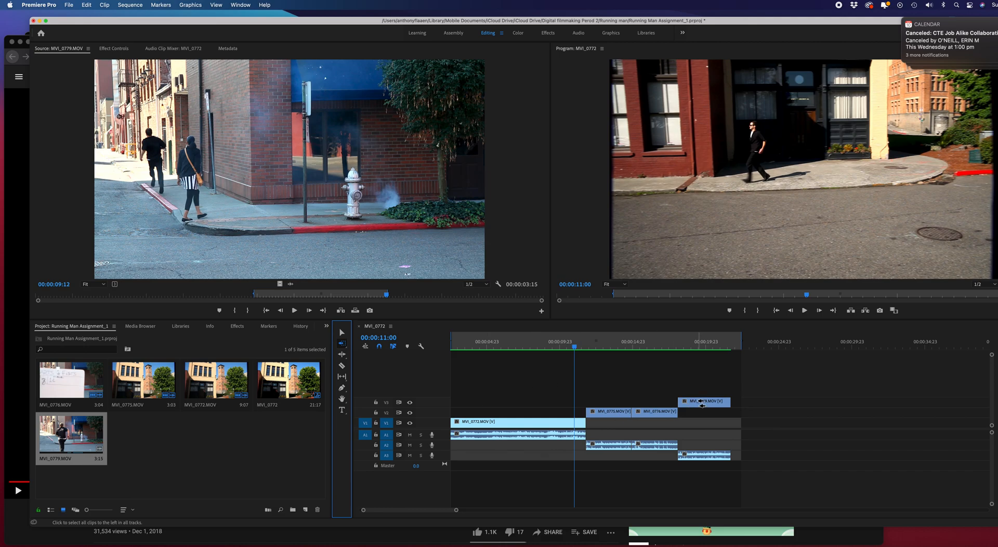
pyautogui.click(567, 423)
pyautogui.moveTo(566, 423); pyautogui.dragTo(555, 424)
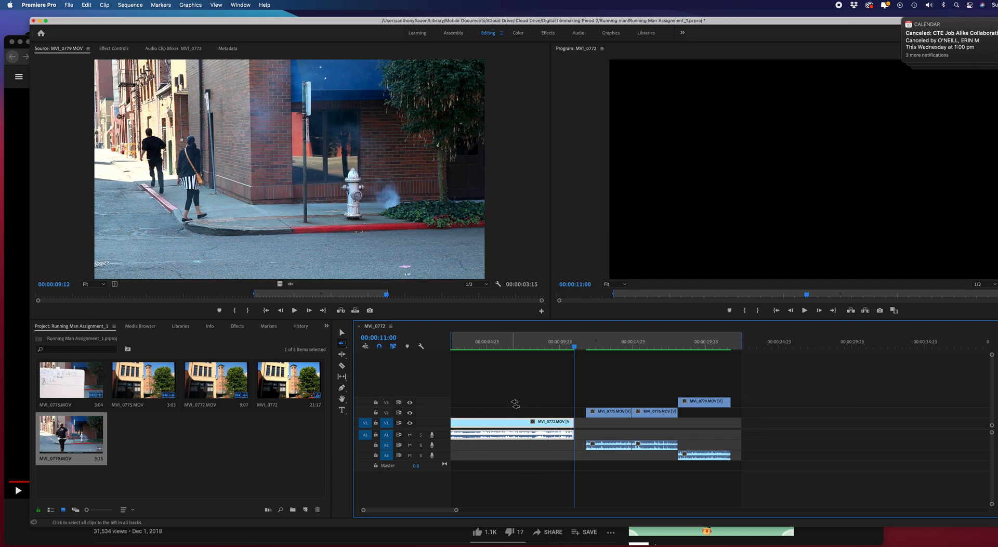
pyautogui.press('super+z')
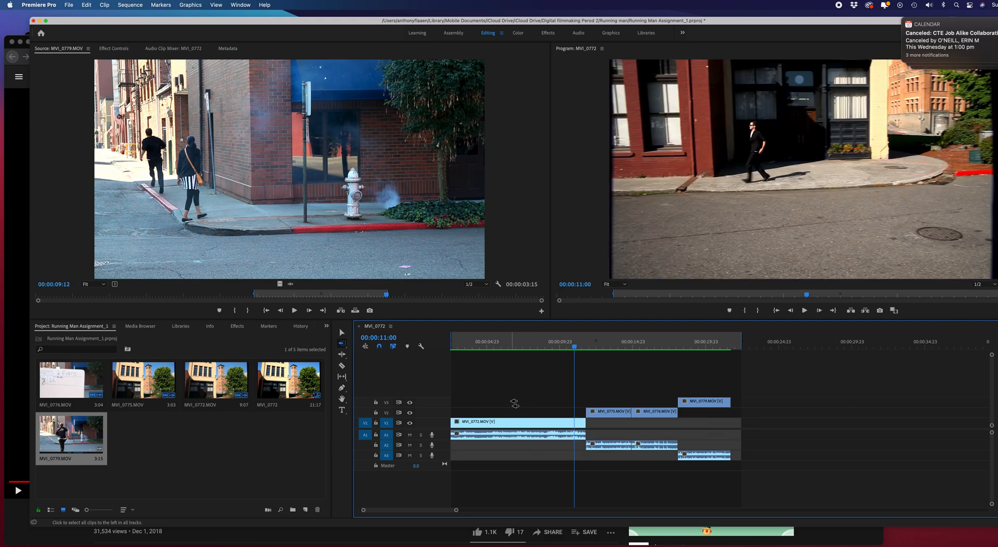
# - With the Track Select Forward Tool, shift all three clips after MVI_0772 two seconds later, and move them back against it
pyautogui.click(341, 345)
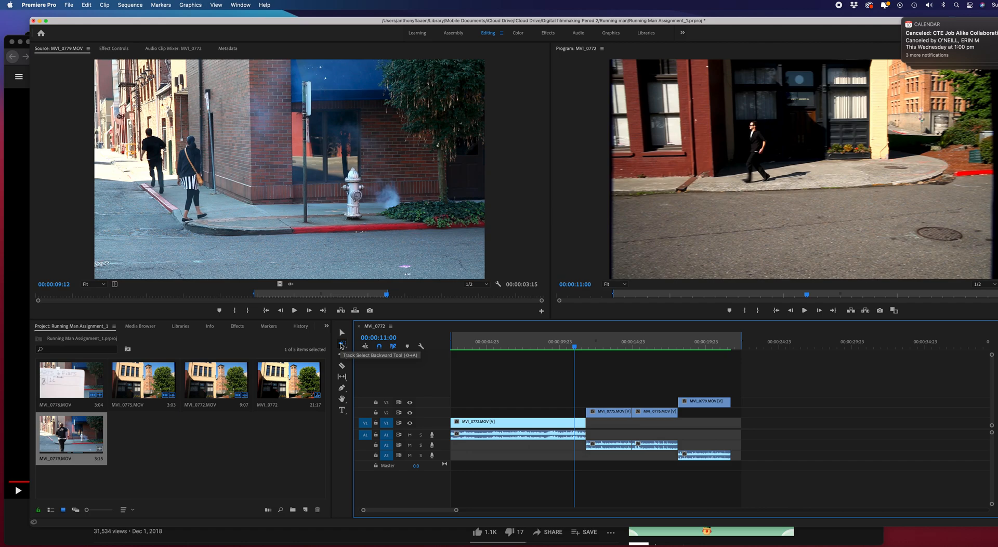
pyautogui.click(378, 343)
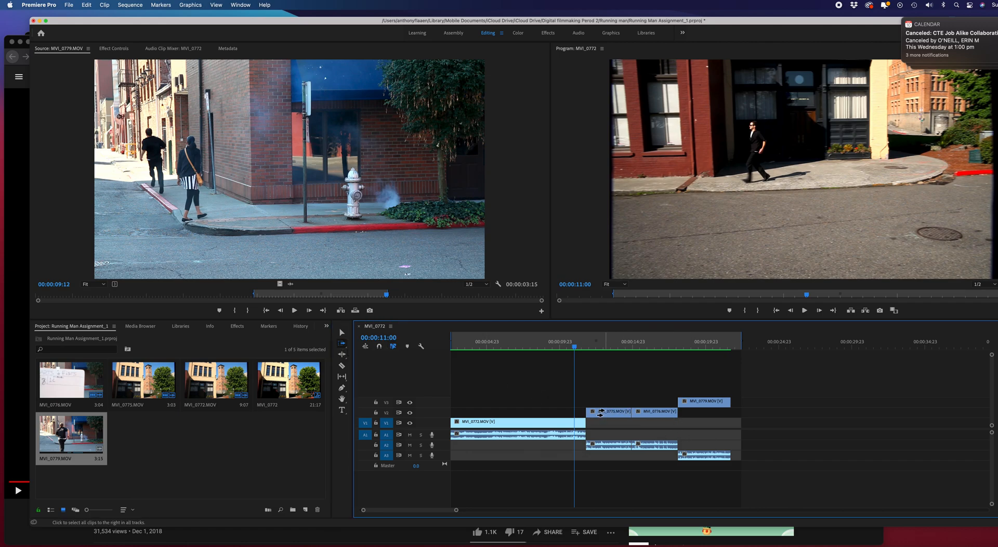
pyautogui.moveTo(604, 415); pyautogui.dragTo(636, 414)
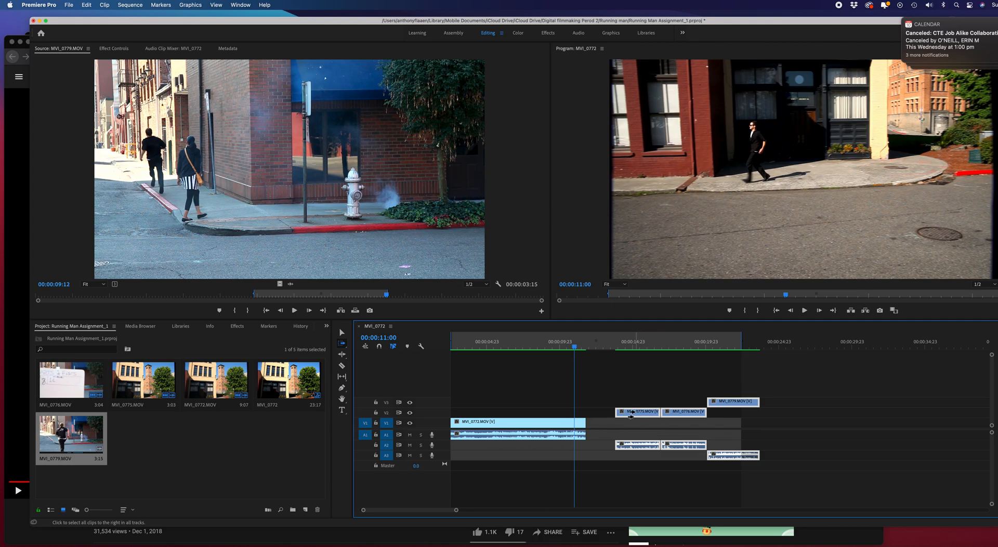
pyautogui.moveTo(631, 413); pyautogui.dragTo(601, 413)
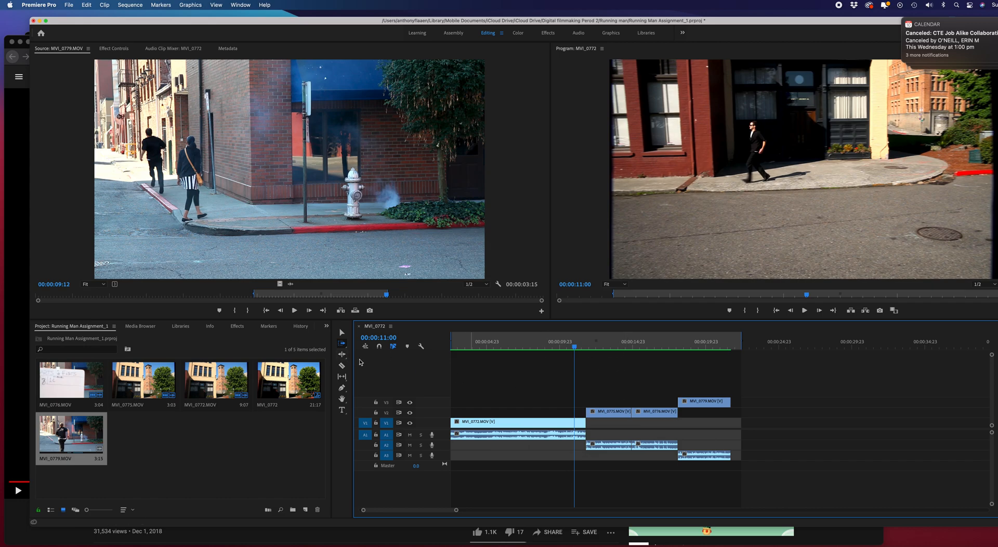
# - With the Ripple Edit Tool, try trimming about one second off the start of MVI_0779 and play back across its cut
pyautogui.click(343, 354)
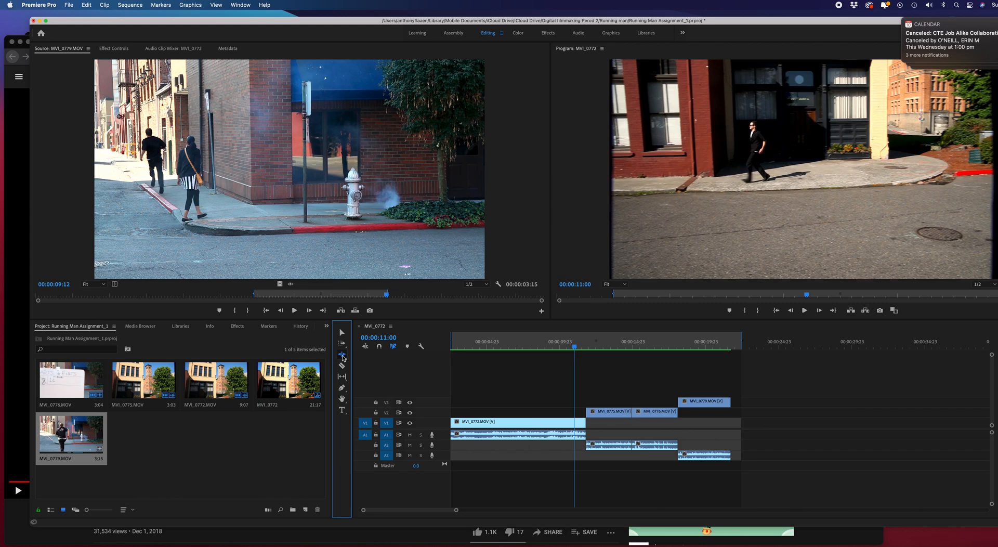
pyautogui.click(378, 358)
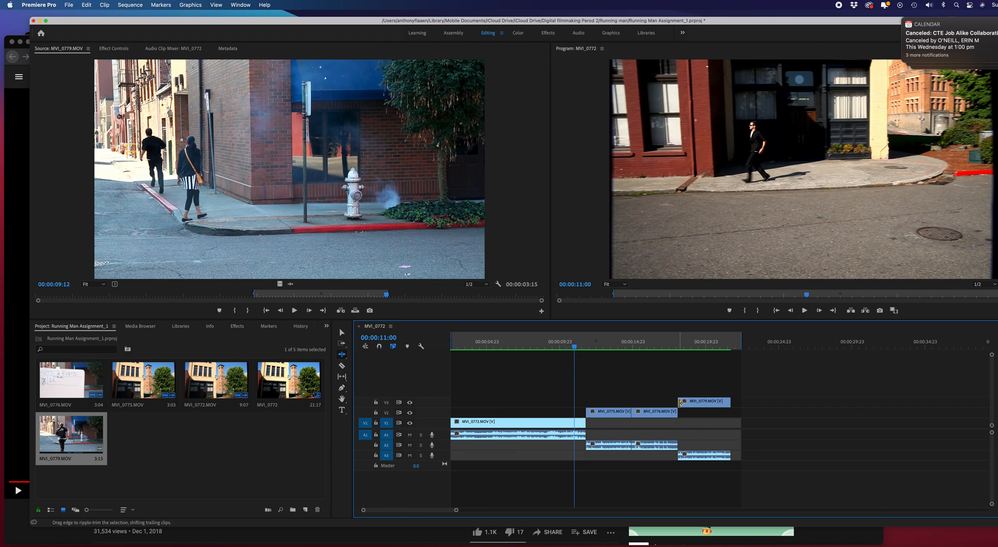
pyautogui.moveTo(680, 402); pyautogui.dragTo(693, 403)
pyautogui.click(671, 346)
pyautogui.click(804, 311)
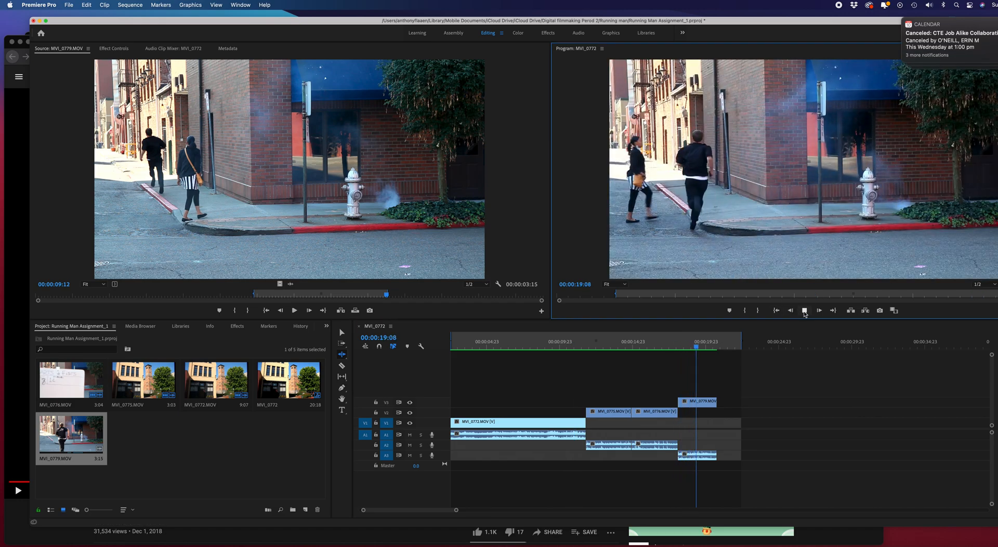
pyautogui.click(804, 310)
# - Compare the frames on both sides of MVI_0779's cut, try ripple-trimming about 15 more frames off its start, and play it back
pyautogui.click(675, 344)
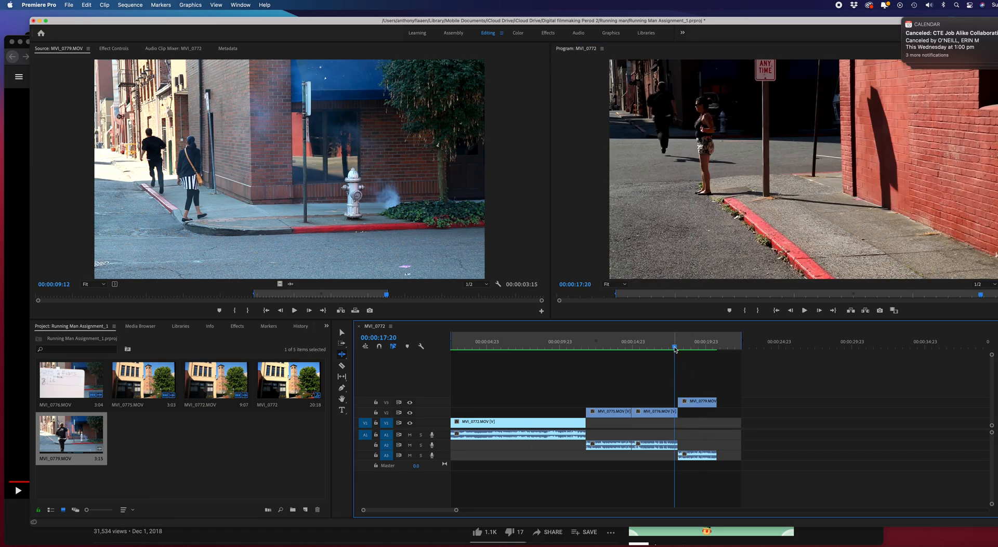
pyautogui.moveTo(675, 348); pyautogui.dragTo(671, 348)
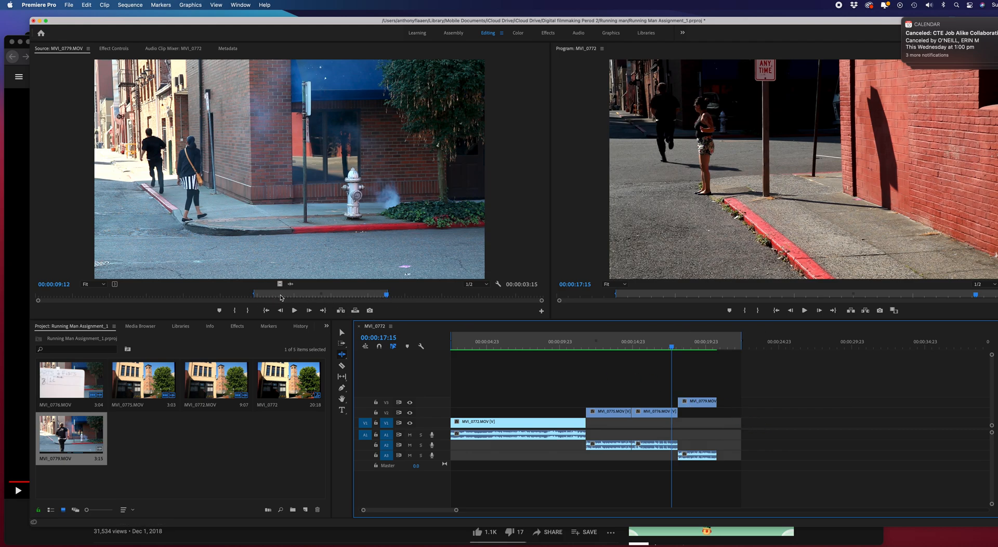
pyautogui.moveTo(672, 347)
pyautogui.mouseDown()
pyautogui.moveTo(691, 349)
pyautogui.moveTo(678, 347)
pyautogui.mouseUp()
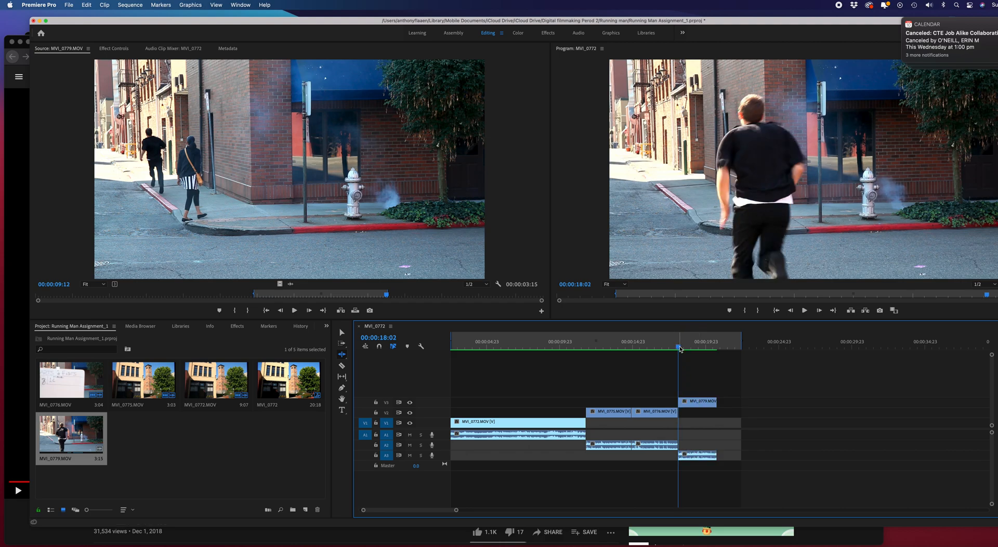
pyautogui.moveTo(679, 348); pyautogui.dragTo(669, 347)
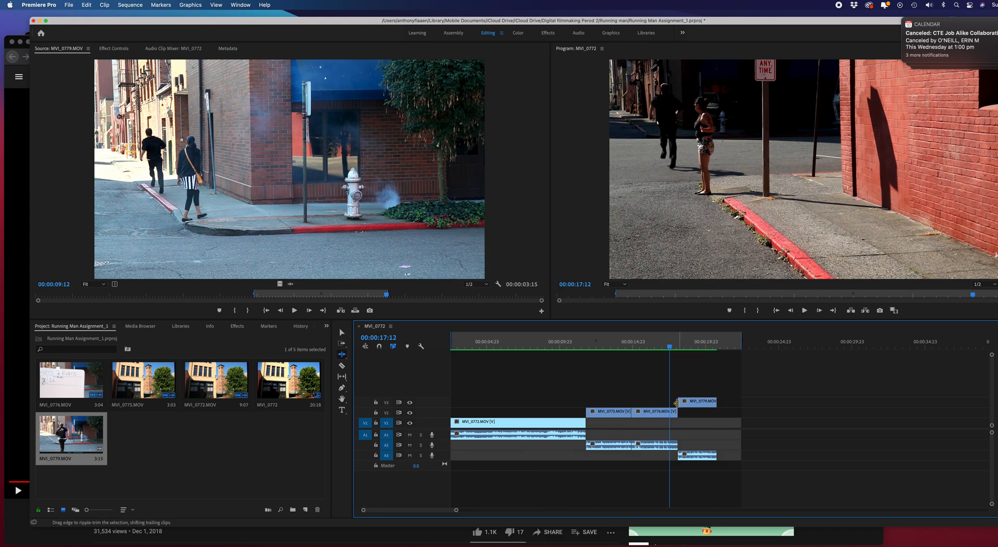
pyautogui.moveTo(680, 403); pyautogui.dragTo(686, 403)
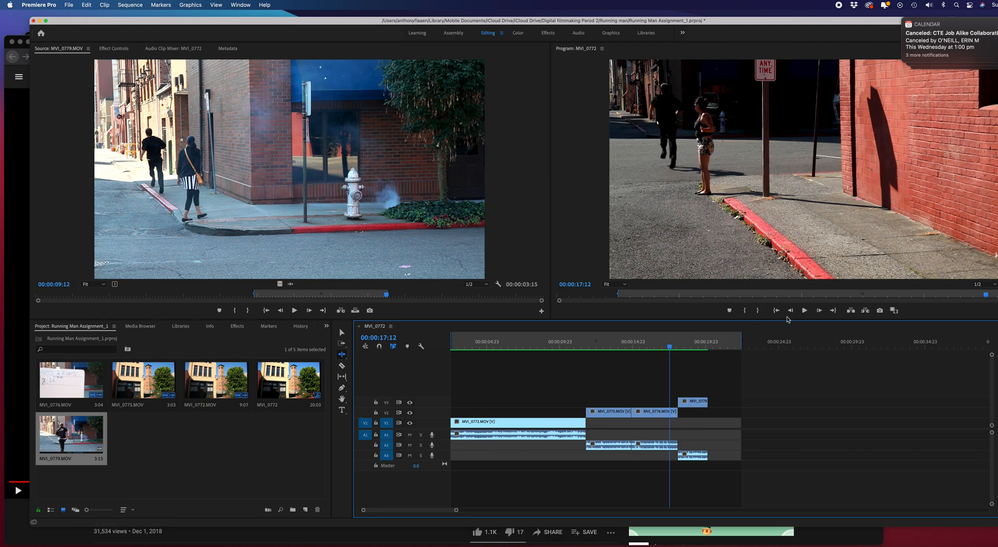
pyautogui.click(805, 311)
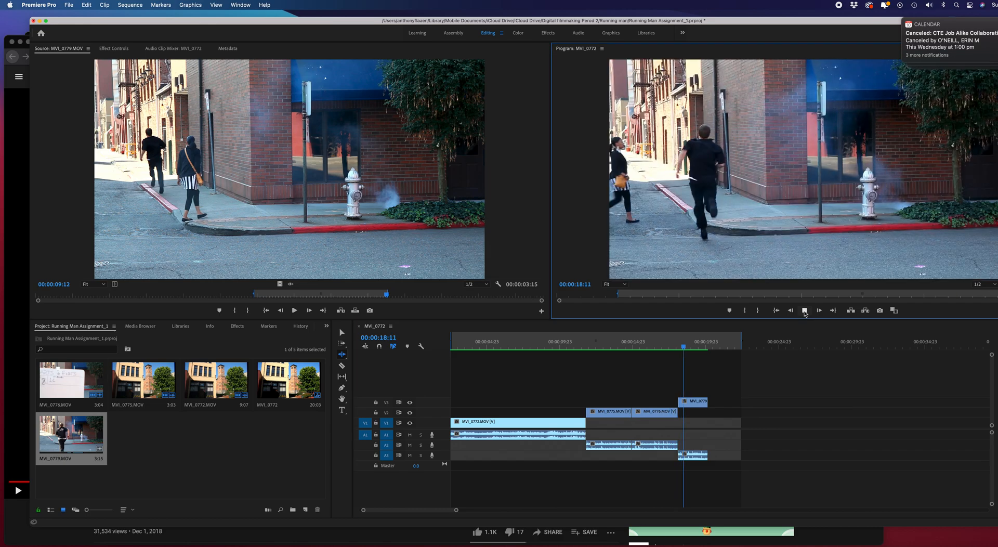
pyautogui.click(805, 311)
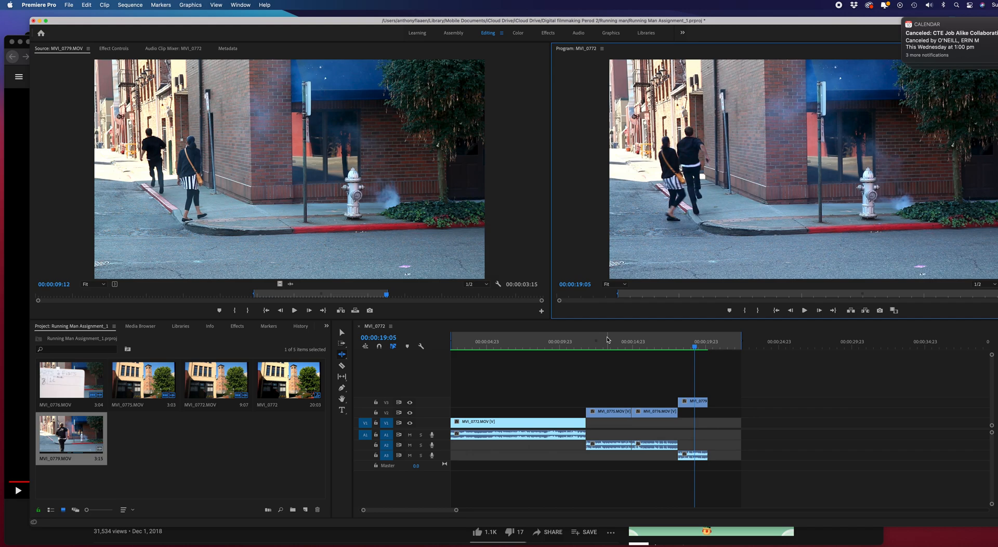
# - Undo both ripple trims on MVI_0779 and review the restored clip from 00:00:17:14 to 00:00:21:01
pyautogui.press('super+z')
pyautogui.press('super+z')
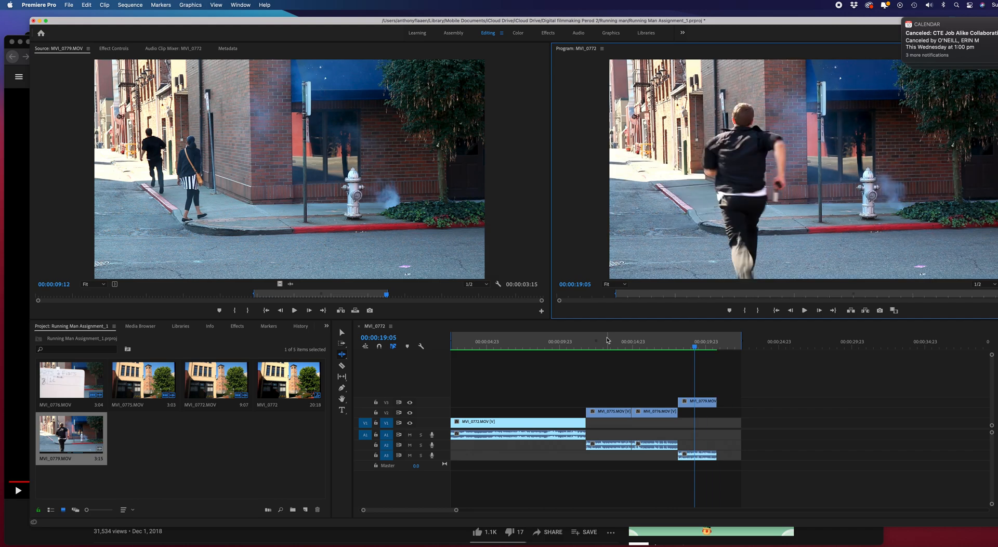
pyautogui.click(672, 344)
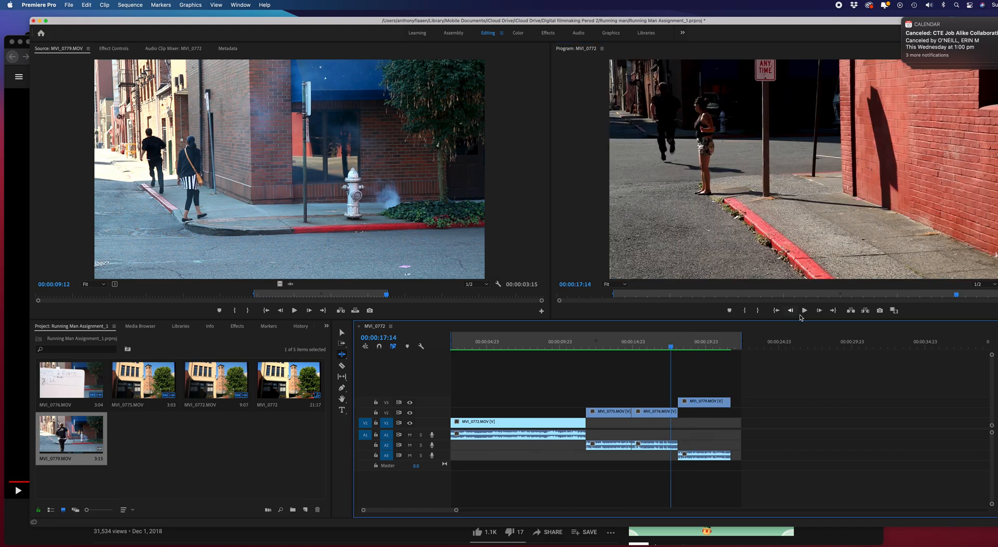
pyautogui.click(804, 311)
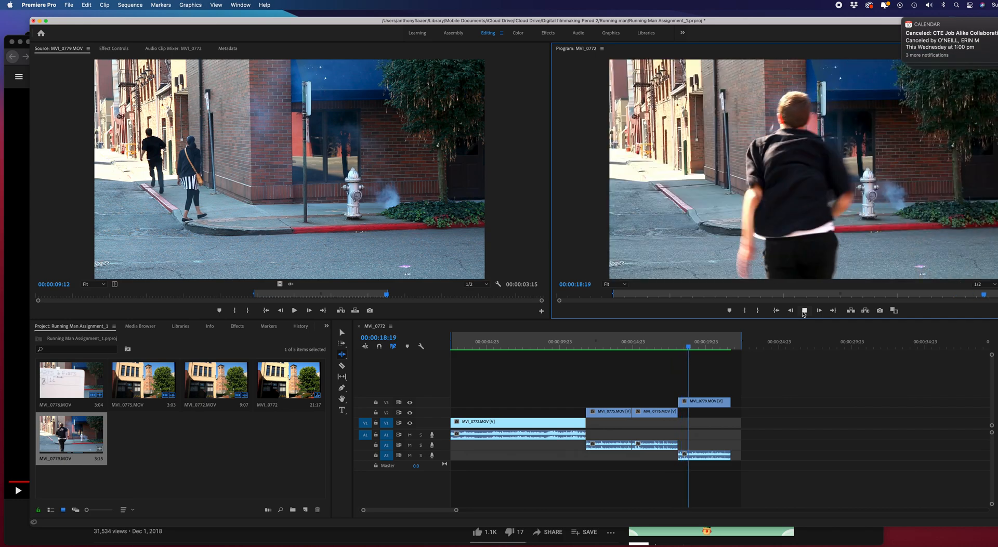
pyautogui.moveTo(697, 349); pyautogui.dragTo(721, 349)
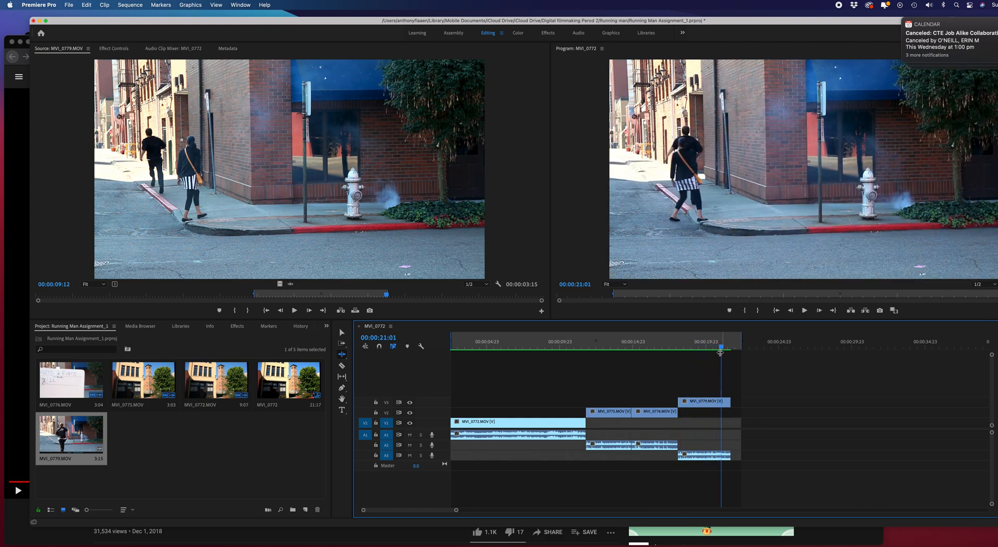
# - Activate the Rolling Edit Tool and scrub back through the sequence's cuts to 00:00:12:04
pyautogui.click(343, 357)
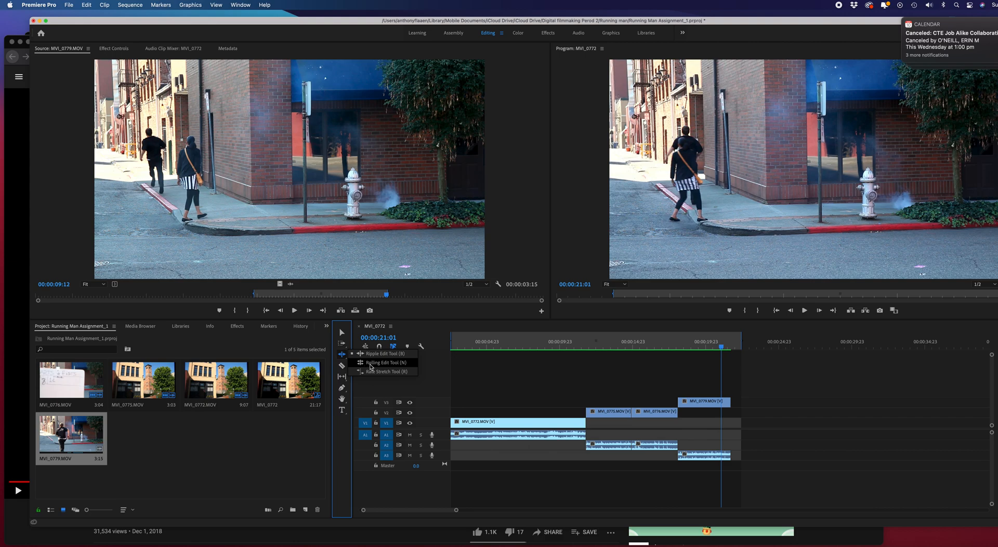
pyautogui.click(372, 363)
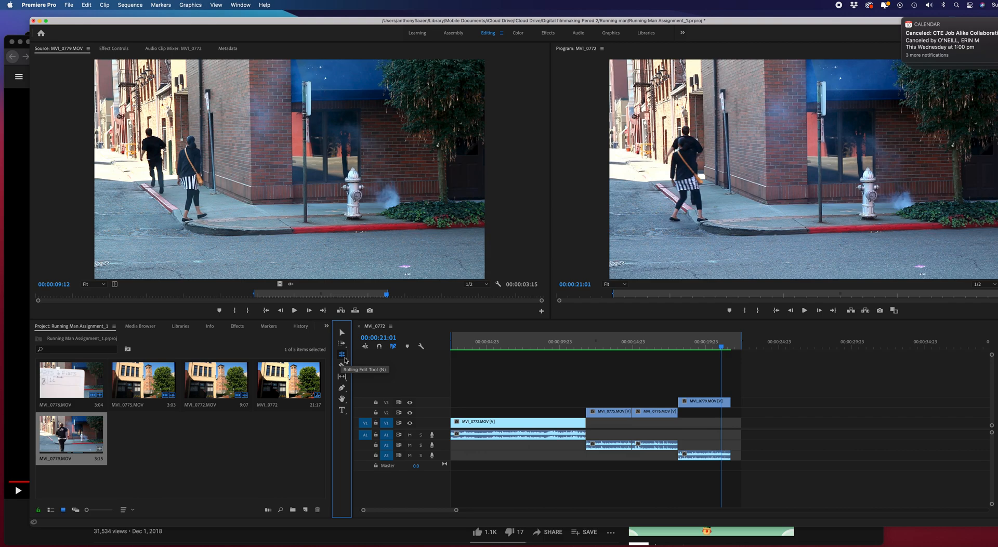
pyautogui.click(676, 346)
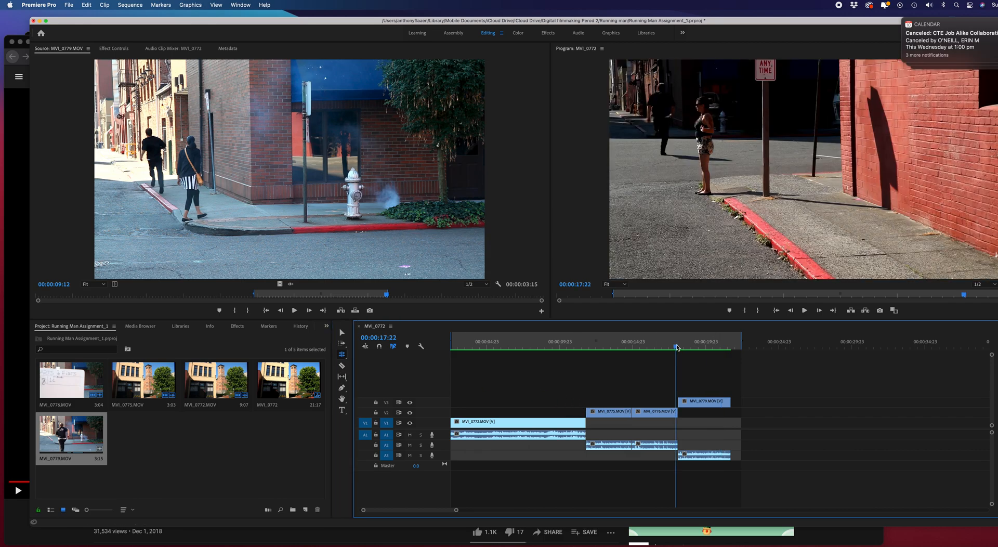
pyautogui.click(627, 347)
pyautogui.moveTo(627, 349); pyautogui.dragTo(591, 356)
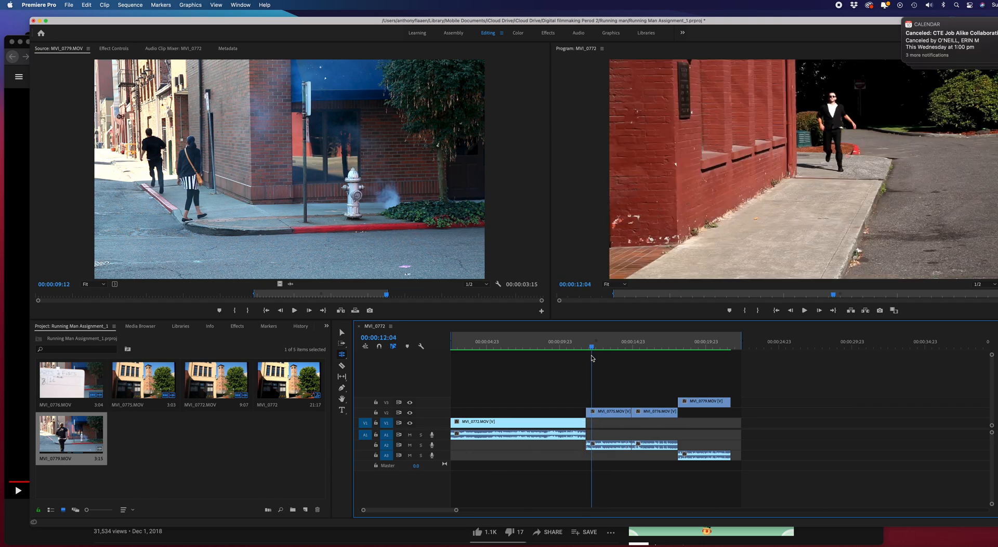
# - Split MVI_0775 at 00:00:12:18 with the Razor Tool and cut its first segment out of the sequence
pyautogui.click(342, 333)
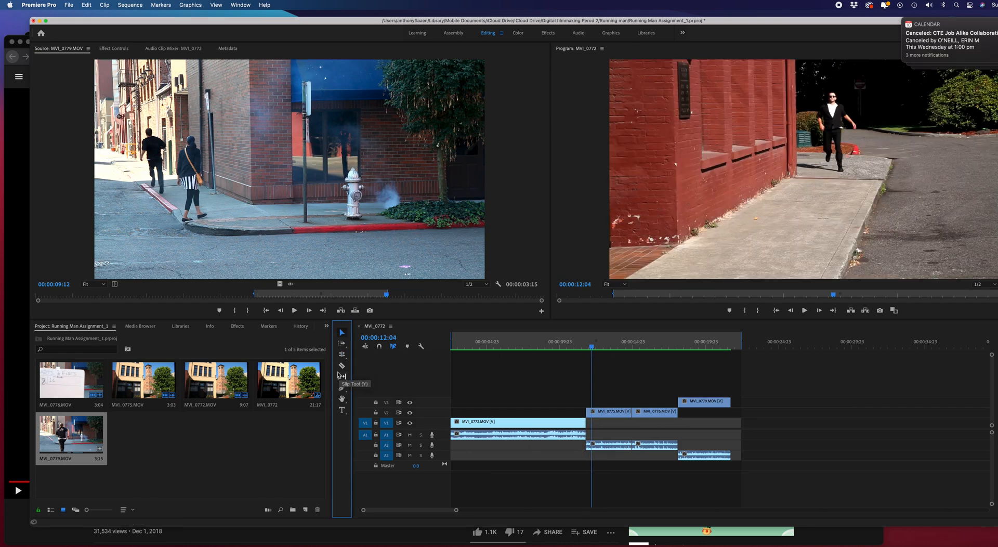
pyautogui.moveTo(592, 350)
pyautogui.mouseDown()
pyautogui.moveTo(571, 350)
pyautogui.moveTo(602, 353)
pyautogui.mouseUp()
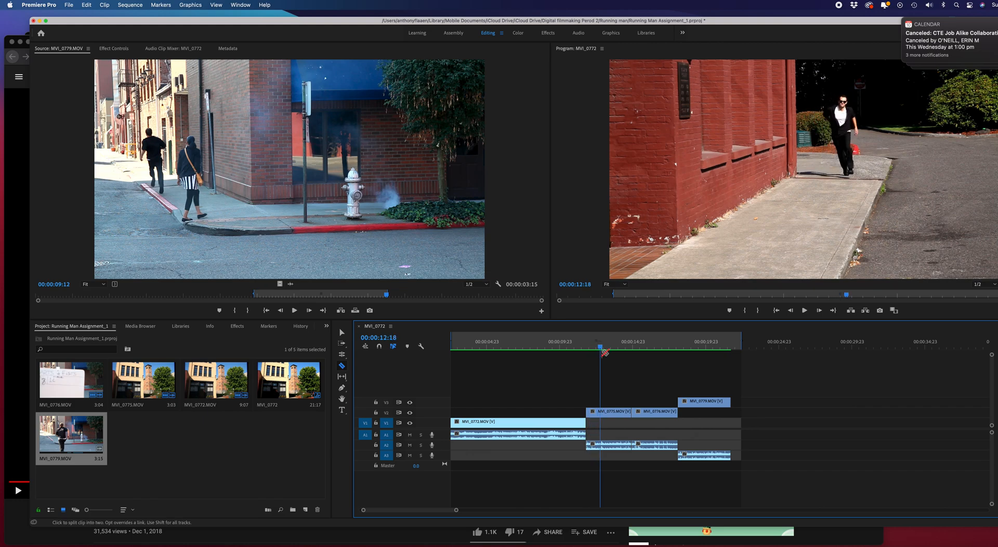
pyautogui.click(600, 412)
pyautogui.click(341, 333)
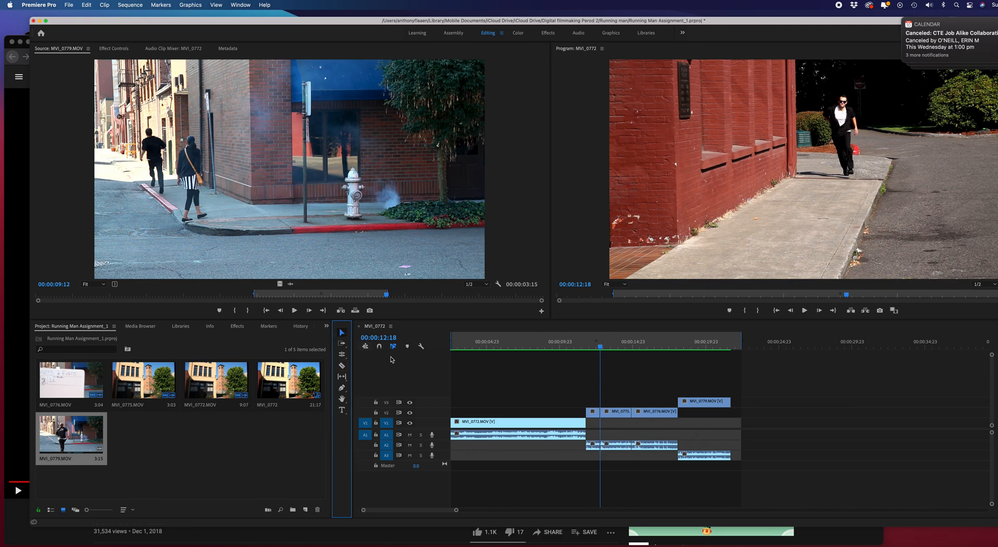
pyautogui.rightClick(594, 416)
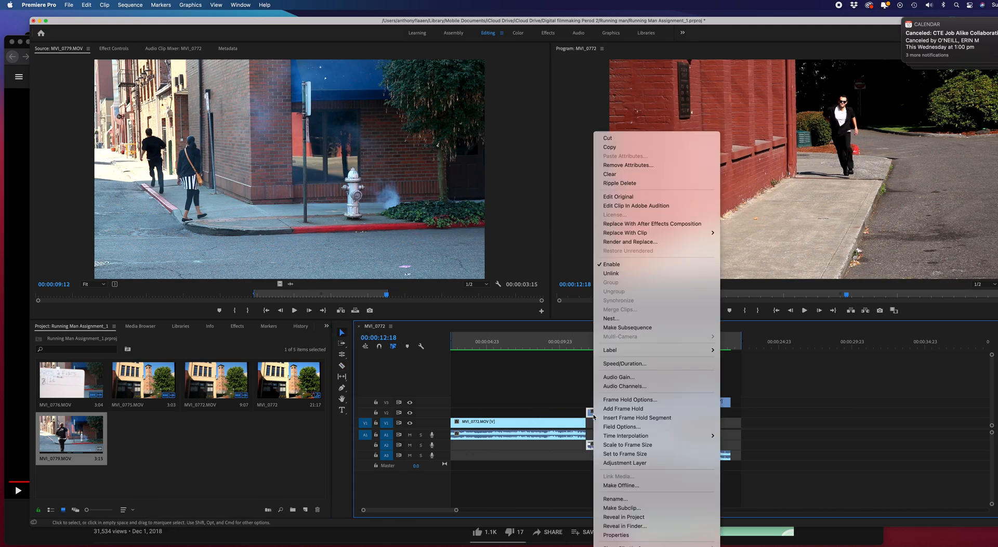
pyautogui.click(623, 138)
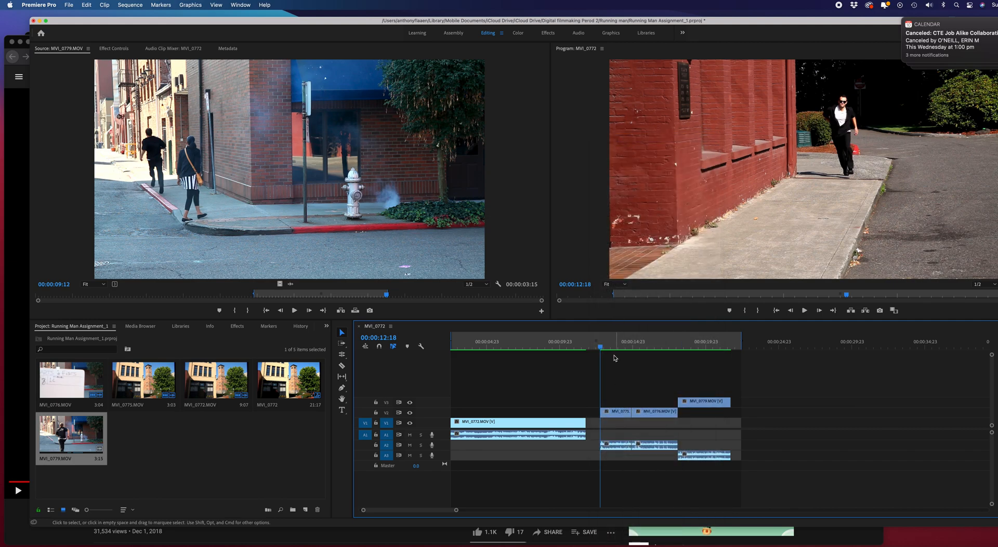
# - Move the three remaining clips earlier to close the gap after MVI_0772, play across the new cut, and return the playhead to it
pyautogui.moveTo(600, 347); pyautogui.dragTo(568, 348)
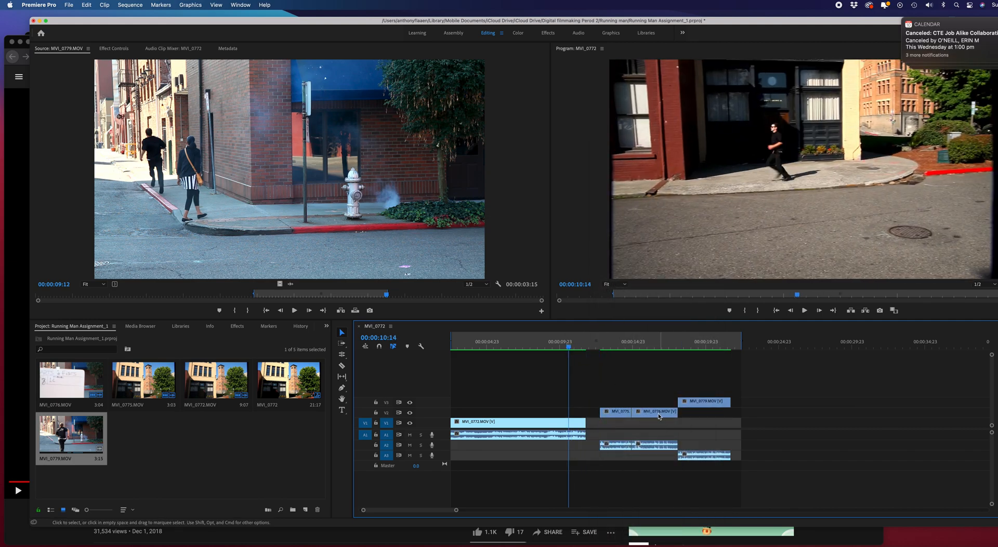
pyautogui.moveTo(709, 385); pyautogui.dragTo(606, 417)
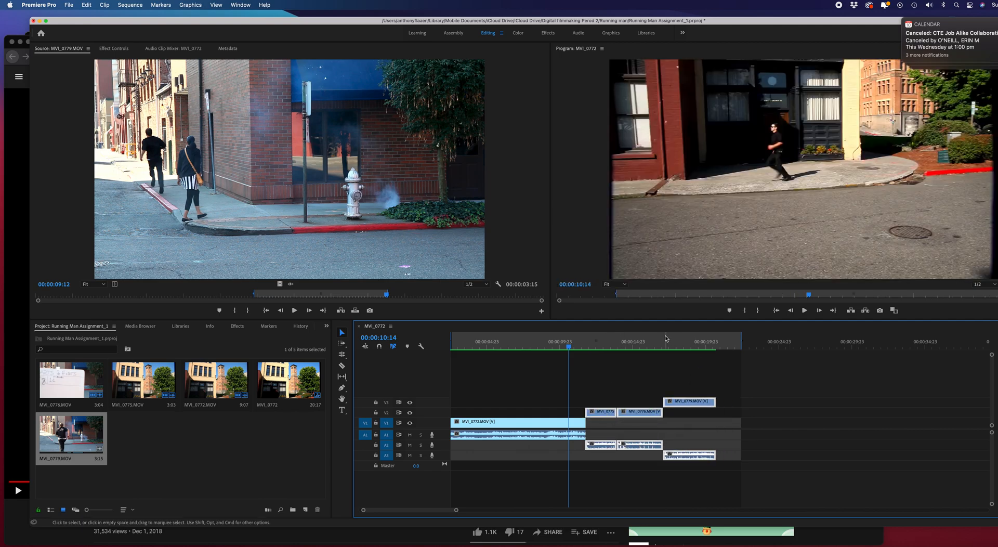
pyautogui.click(803, 311)
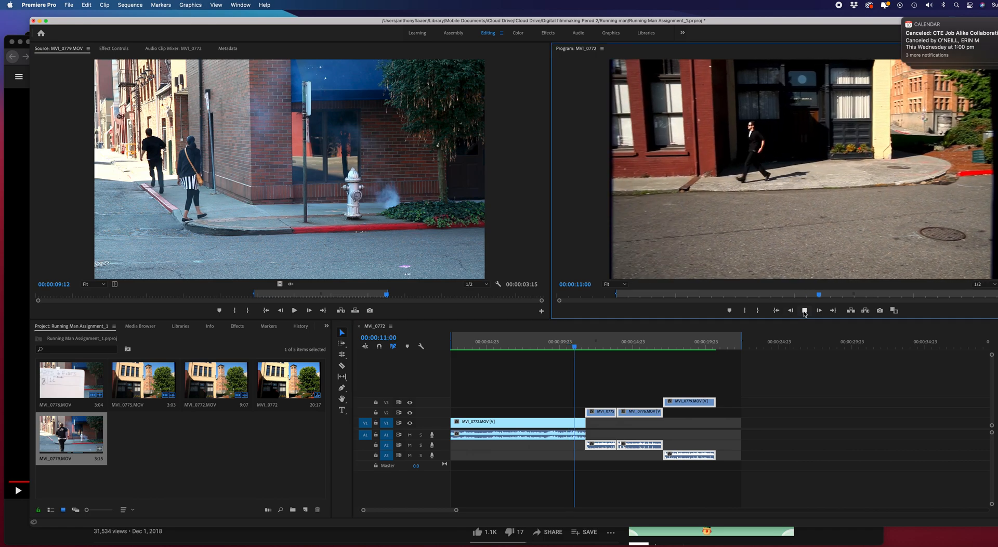
pyautogui.click(804, 311)
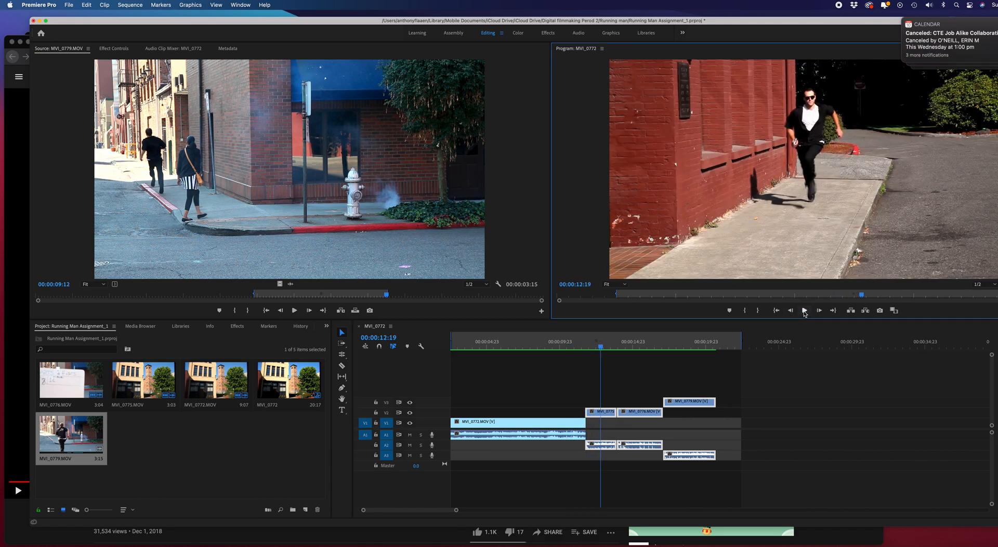
pyautogui.moveTo(601, 348); pyautogui.dragTo(585, 348)
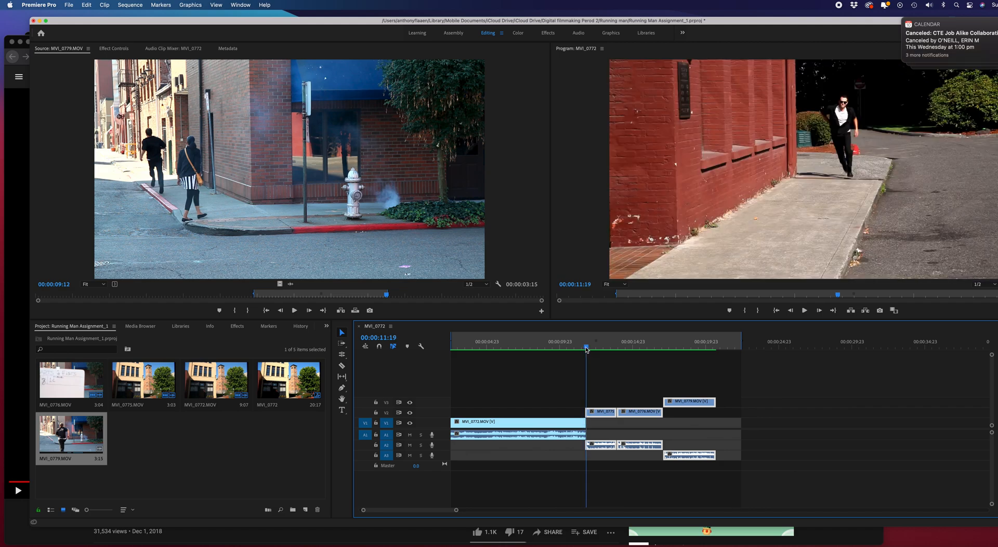
# - With the Rolling Edit Tool, roll the starts of the selected MVI_0775 and MVI_0779 clips about 0.8 seconds earlier
pyautogui.click(342, 355)
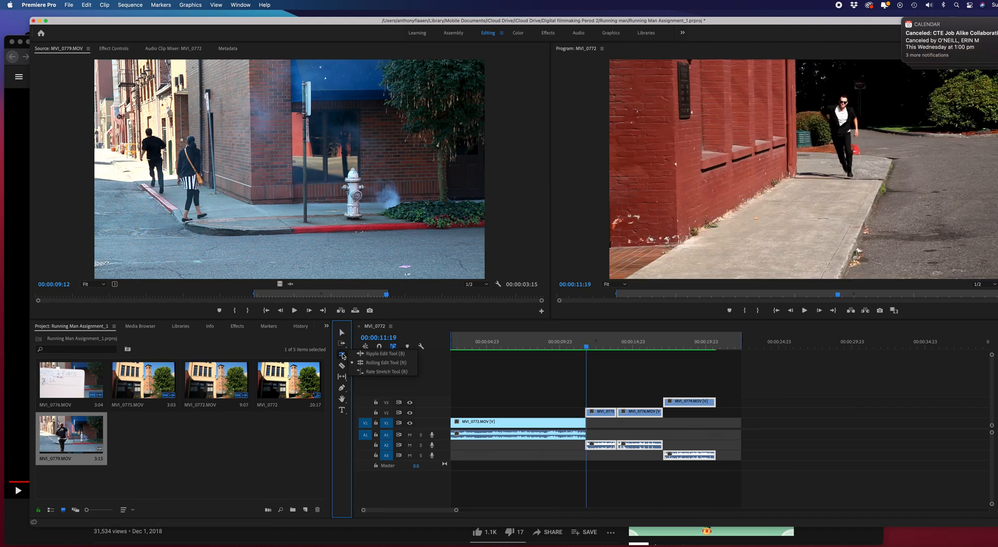
pyautogui.click(376, 363)
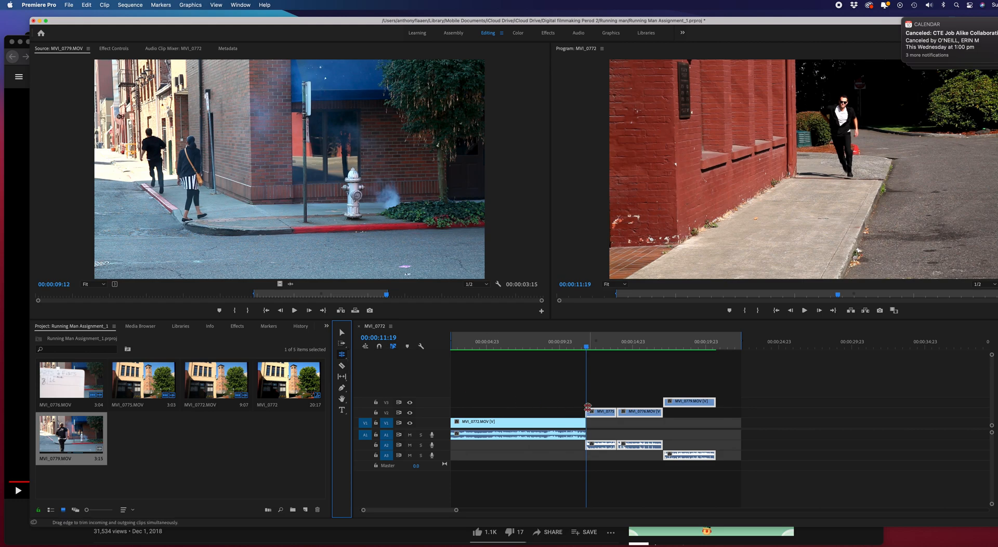
pyautogui.click(587, 347)
pyautogui.moveTo(587, 347); pyautogui.dragTo(573, 347)
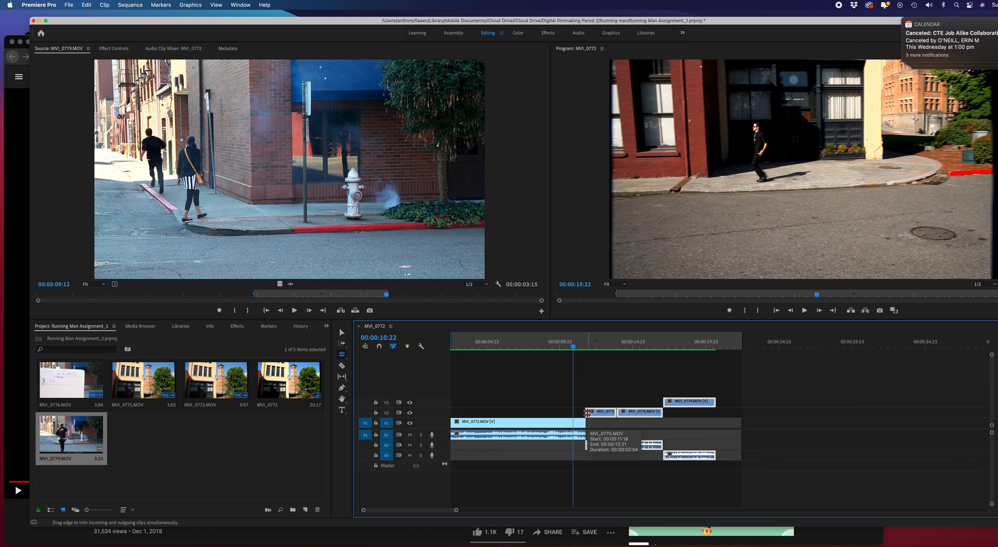
pyautogui.moveTo(575, 347); pyautogui.dragTo(587, 351)
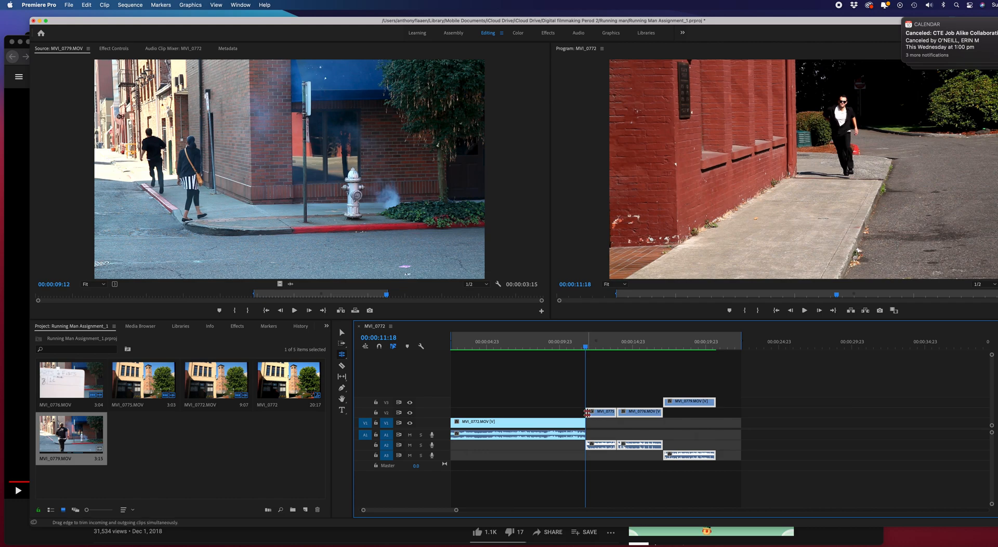
pyautogui.moveTo(587, 413); pyautogui.dragTo(576, 412)
# - Scrub across the rolled cut between MVI_0772 and MVI_0775, and play it back from 00:00:09:09
pyautogui.click(561, 345)
pyautogui.moveTo(562, 344); pyautogui.dragTo(577, 348)
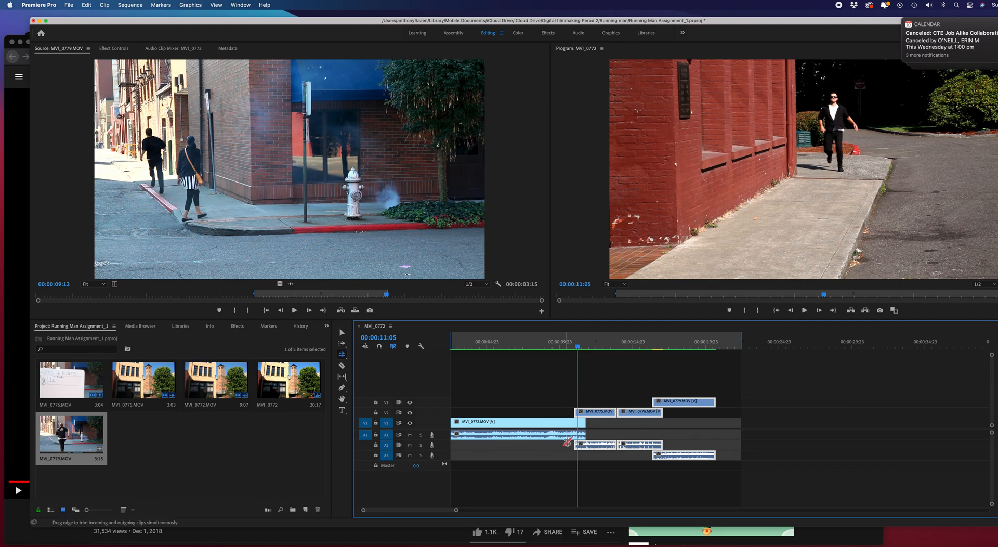
pyautogui.moveTo(583, 349); pyautogui.dragTo(551, 348)
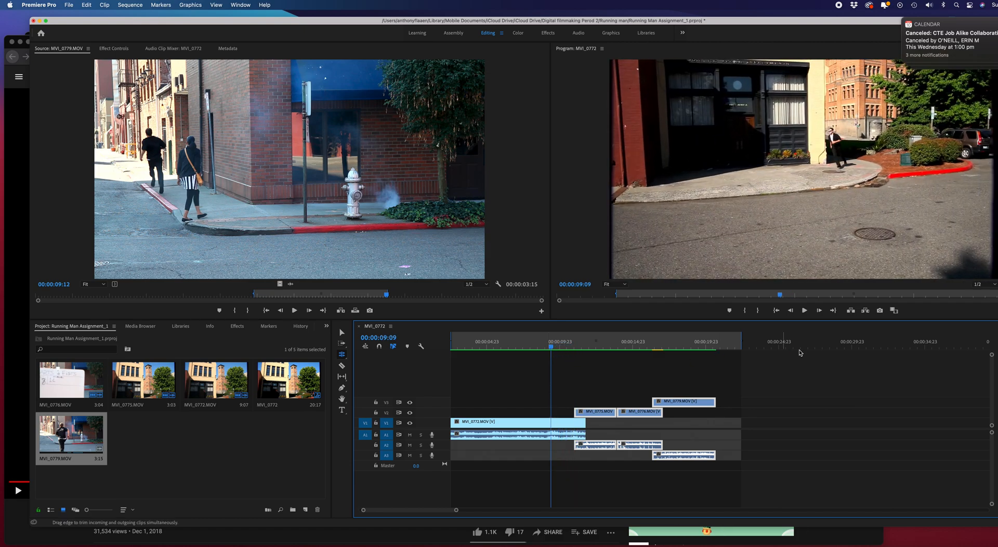
pyautogui.click(805, 311)
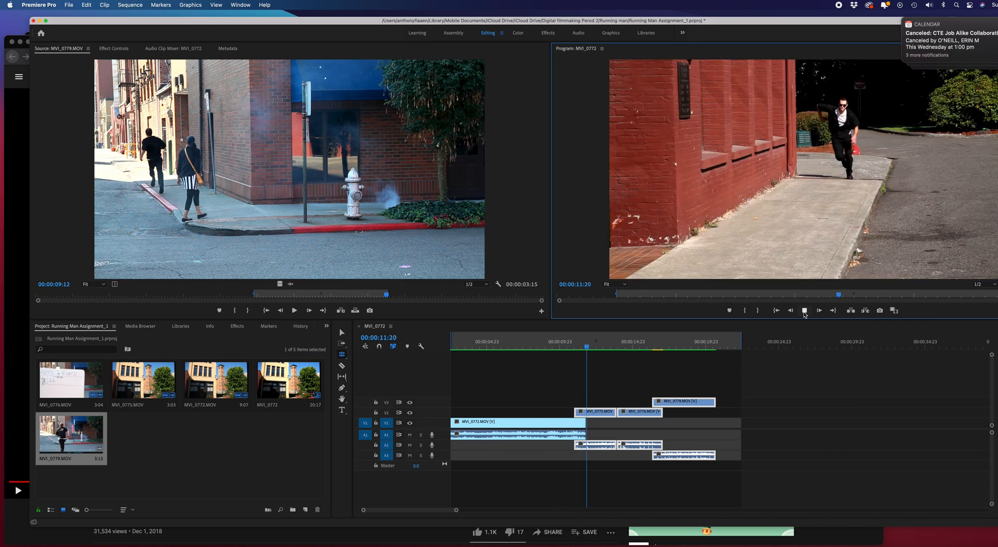
# - Stop playback, return the playhead to 00:00:10:10, and roll the starts of MVI_0775 and MVI_0779 about 0.7 seconds later
pyautogui.click(804, 311)
pyautogui.moveTo(592, 349); pyautogui.dragTo(566, 350)
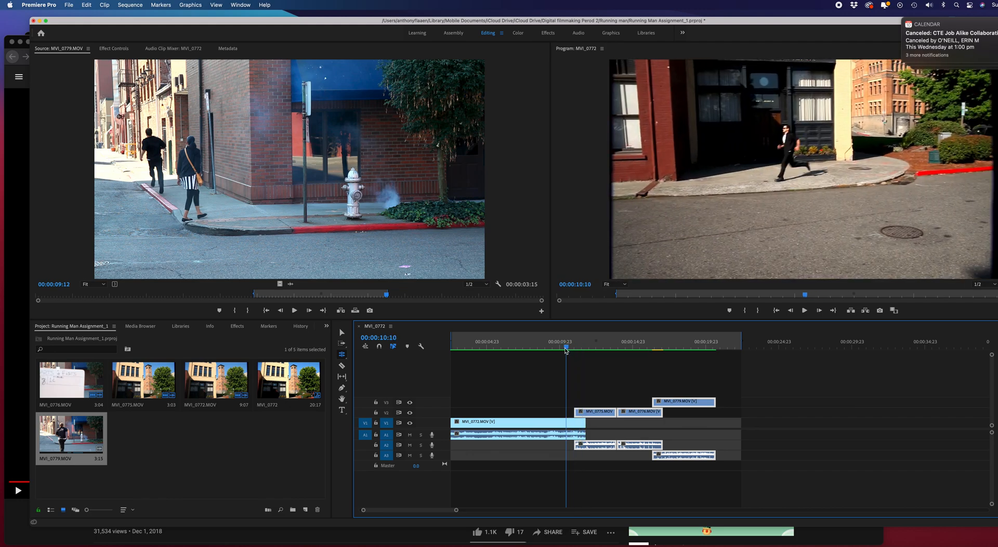
pyautogui.moveTo(575, 412); pyautogui.dragTo(586, 412)
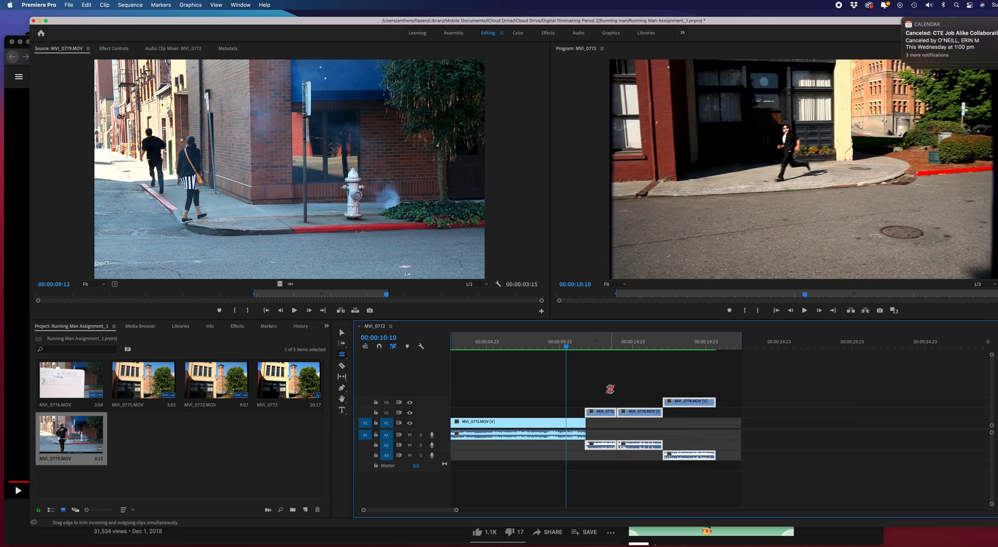
# - Roll the starts of MVI_0775 and MVI_0779 about 1.8 seconds earlier, bringing MVI_0775 to 00:00:09:21, and play across the cut
pyautogui.moveTo(568, 348)
pyautogui.mouseDown()
pyautogui.moveTo(588, 350)
pyautogui.moveTo(560, 350)
pyautogui.mouseUp()
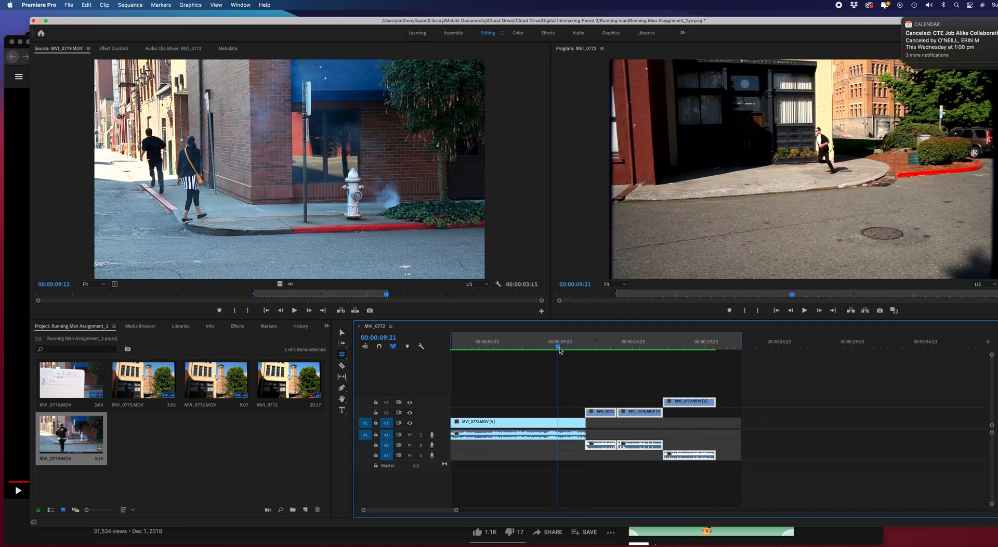
pyautogui.moveTo(586, 412); pyautogui.dragTo(559, 413)
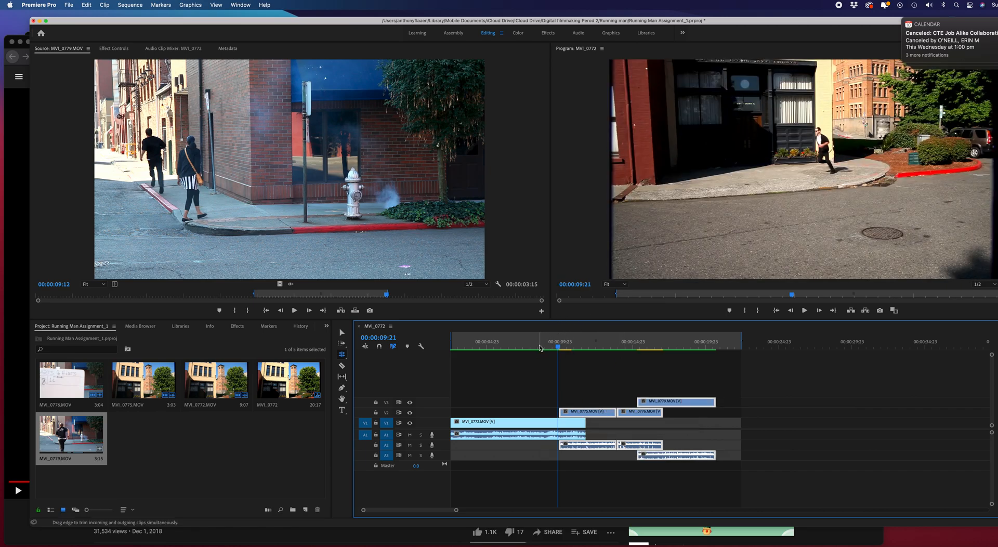
pyautogui.click(540, 347)
pyautogui.click(804, 310)
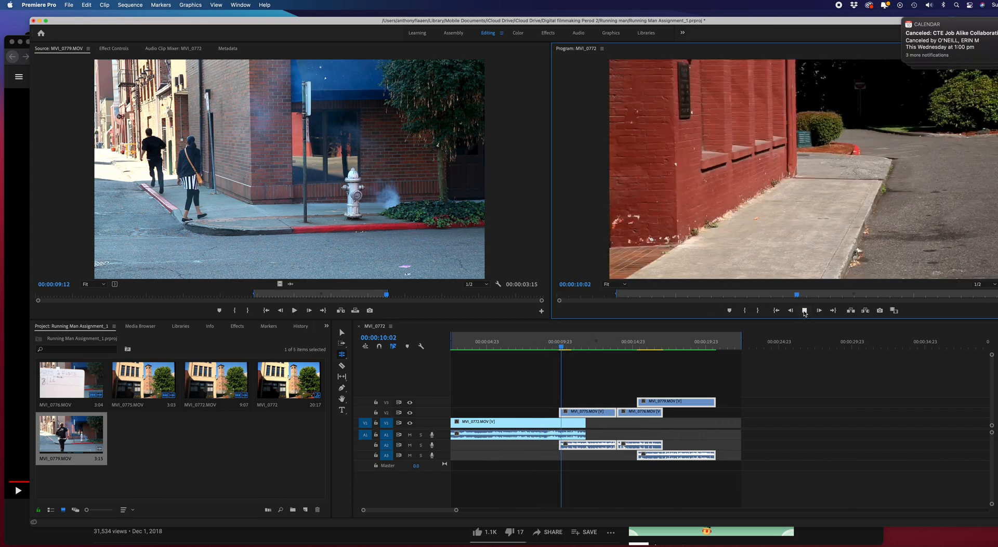
pyautogui.click(804, 311)
# - Scrub back to 00:00:09:10 and, with the Rolling Edit Tool, roll the starts of MVI_0775 and MVI_0779 about 1 second later
pyautogui.moveTo(572, 348); pyautogui.dragTo(561, 348)
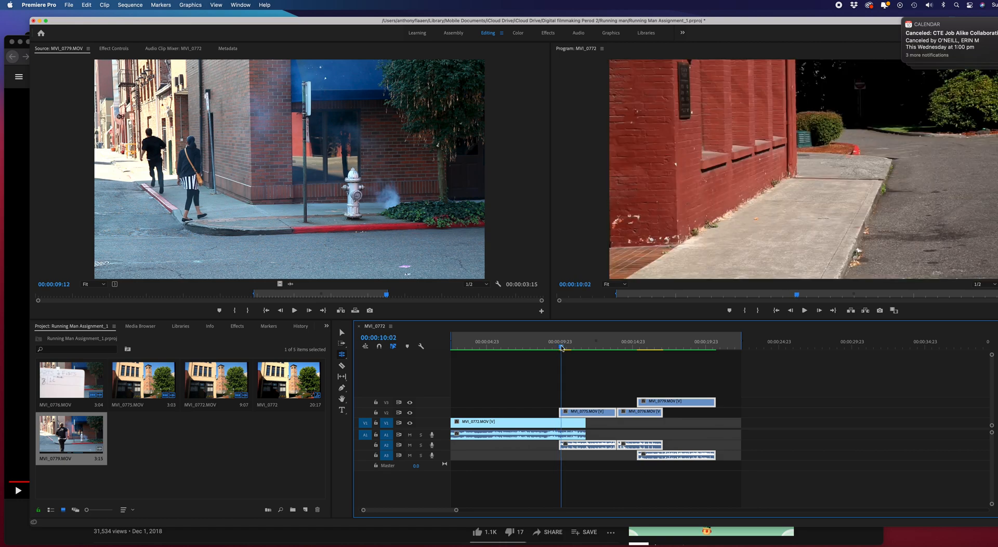
pyautogui.moveTo(563, 348); pyautogui.dragTo(553, 349)
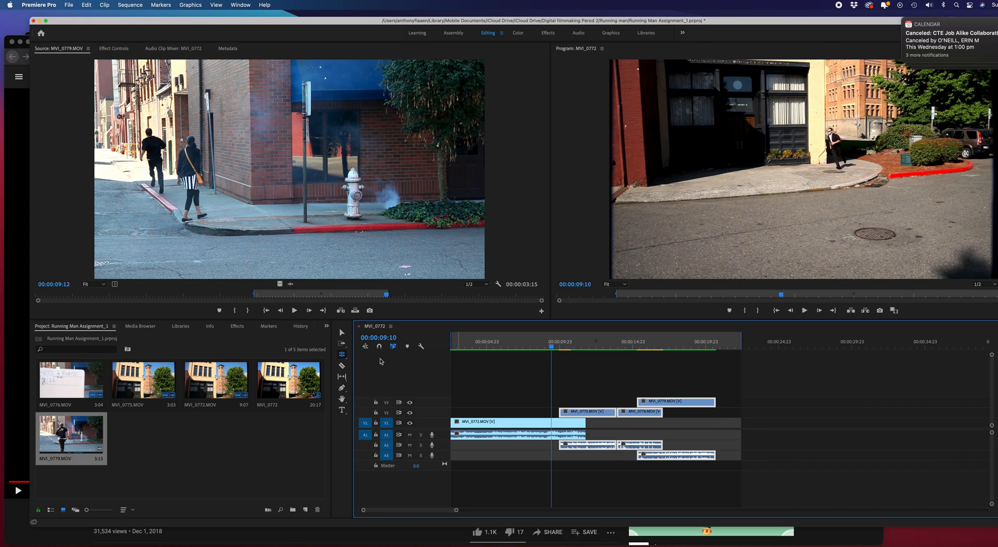
pyautogui.click(342, 355)
pyautogui.moveTo(561, 412); pyautogui.dragTo(582, 413)
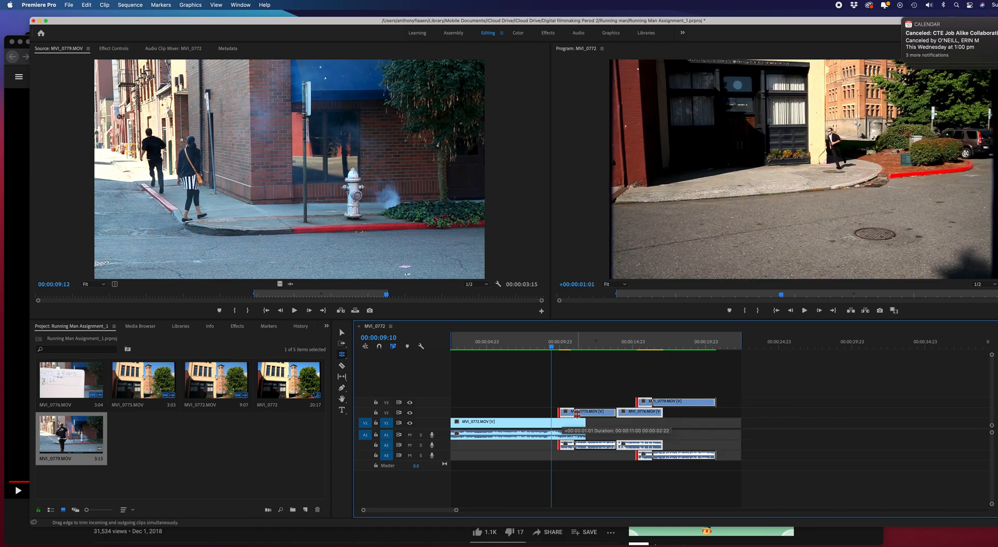
# - Play from 00:00:09:10 across the MVI_0772 to MVI_0775 cut, and scrub over it between 00:00:10:20 and 00:00:11:22
pyautogui.click(804, 311)
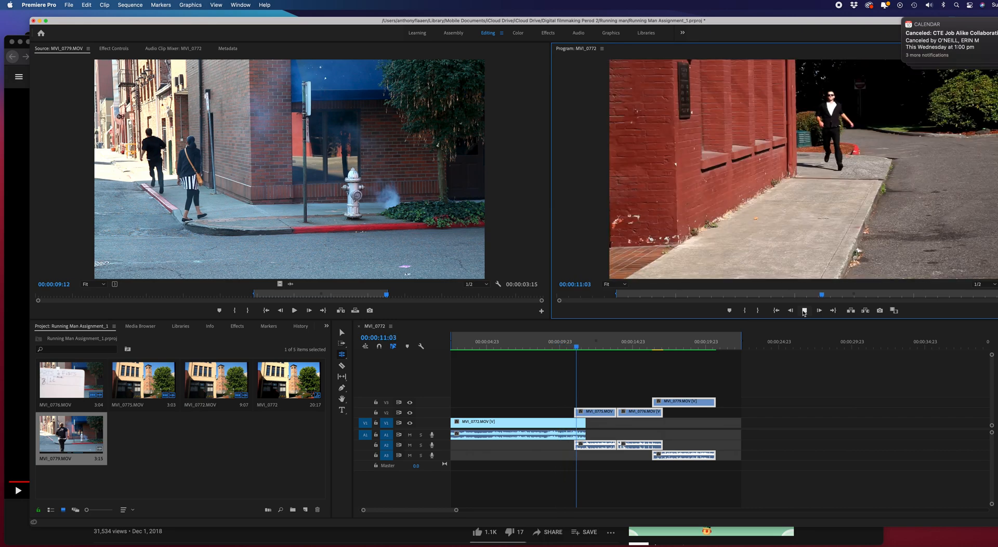
pyautogui.click(804, 311)
pyautogui.click(584, 348)
pyautogui.moveTo(583, 347); pyautogui.dragTo(573, 349)
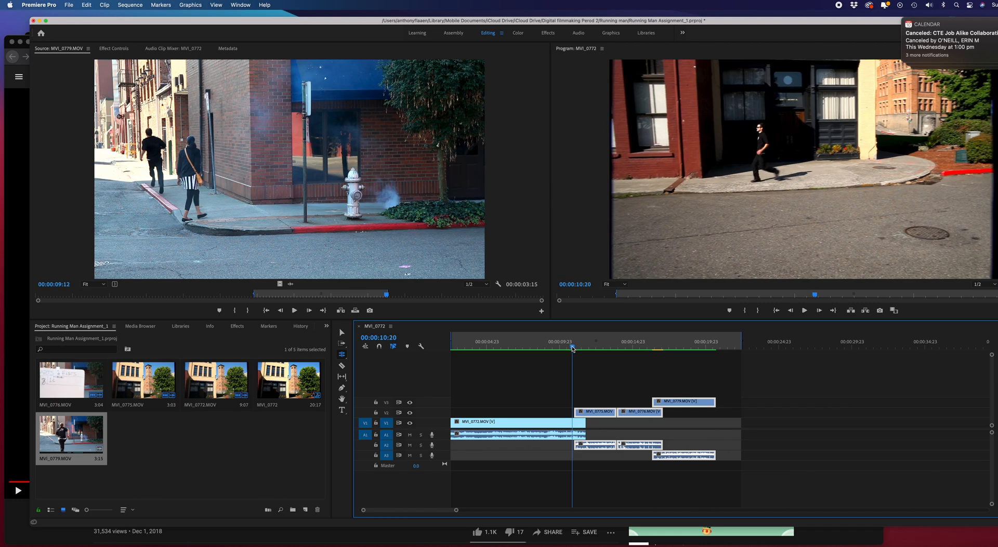
pyautogui.moveTo(573, 348); pyautogui.dragTo(588, 349)
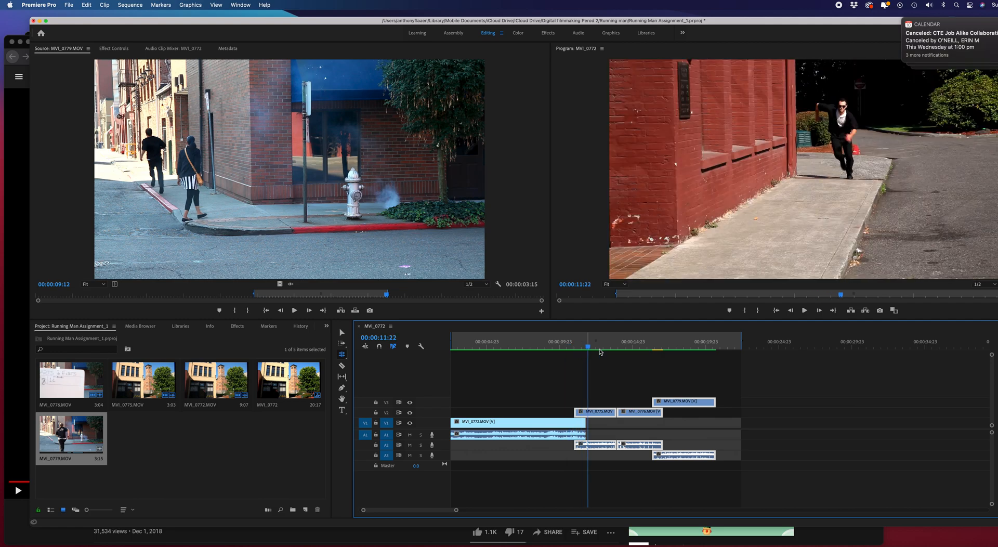
# - Dismiss the Clip Speed / Duration dialog without changes and activate the Rate Stretch Tool
pyautogui.click(341, 356)
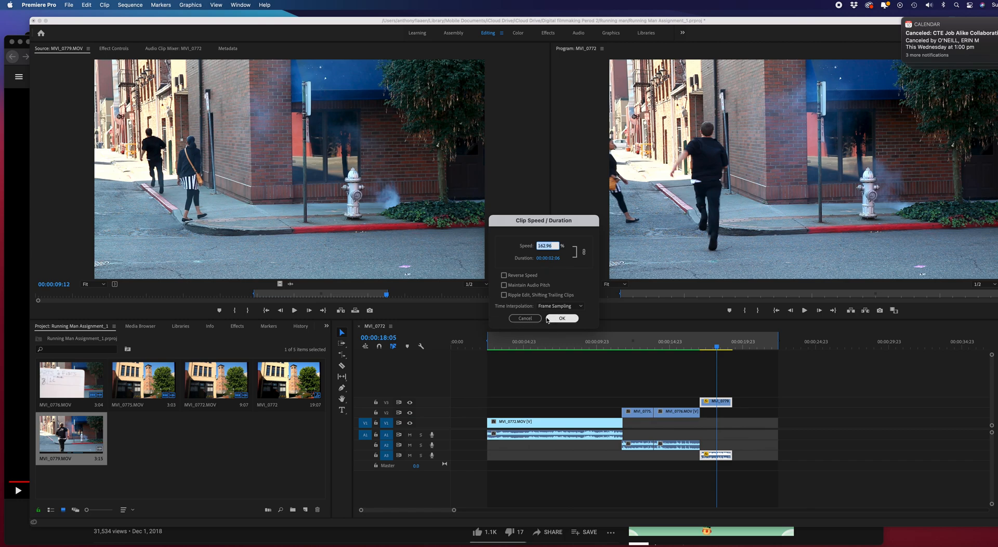
pyautogui.click(524, 318)
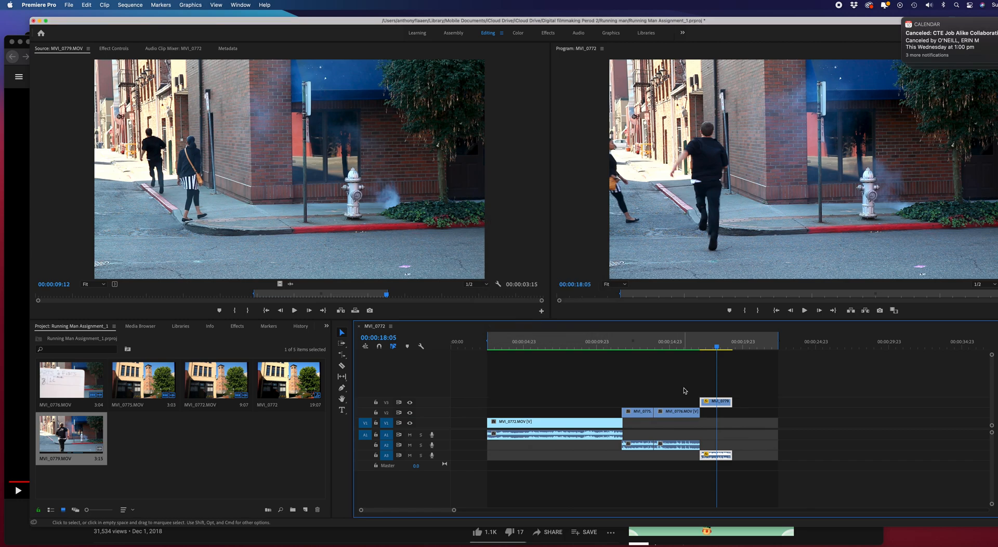
pyautogui.click(343, 356)
pyautogui.click(343, 358)
pyautogui.click(385, 371)
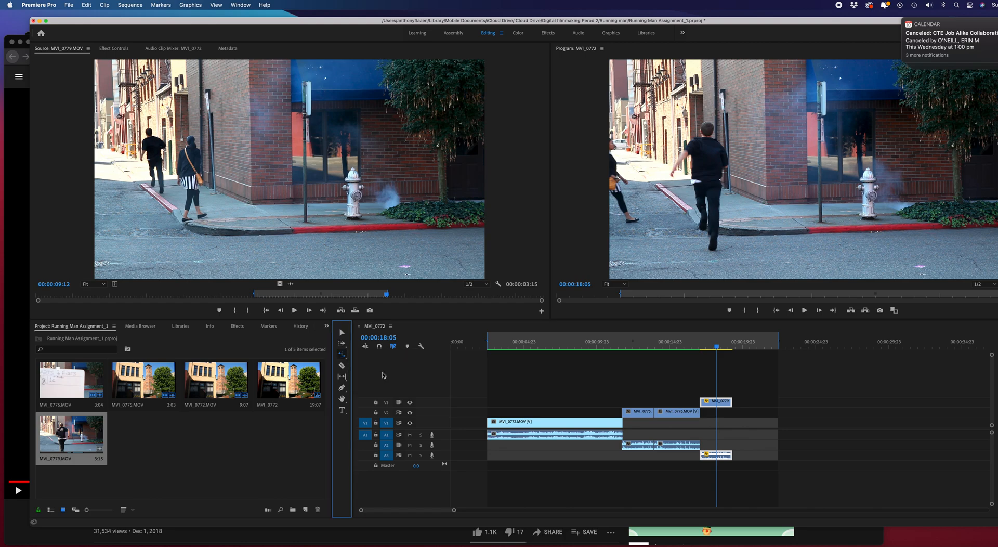
# - Slow MVI_0779 down by rate-stretching its end about 4.7 seconds later, and play the result from 00:00:16:13
pyautogui.click(734, 403)
pyautogui.moveTo(734, 403); pyautogui.dragTo(801, 403)
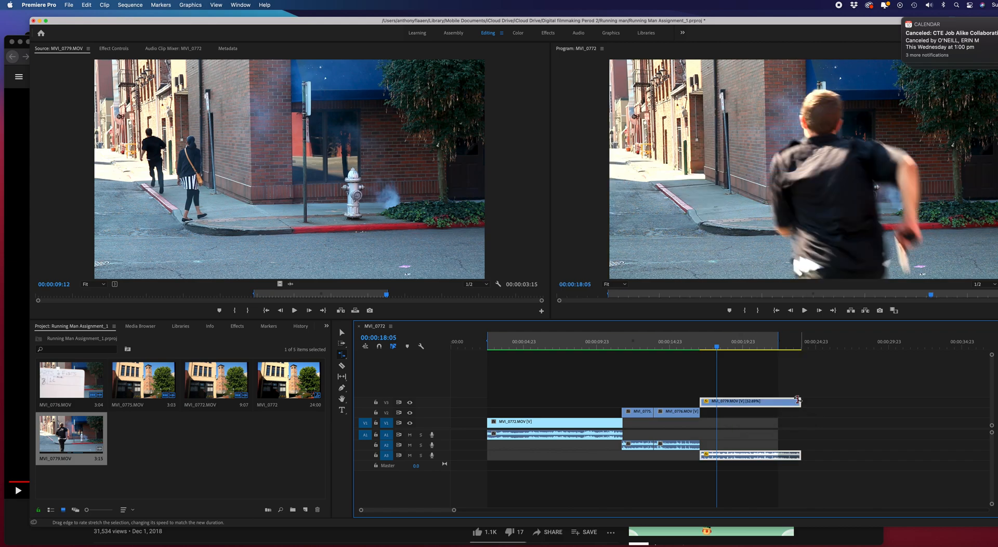
pyautogui.click(692, 347)
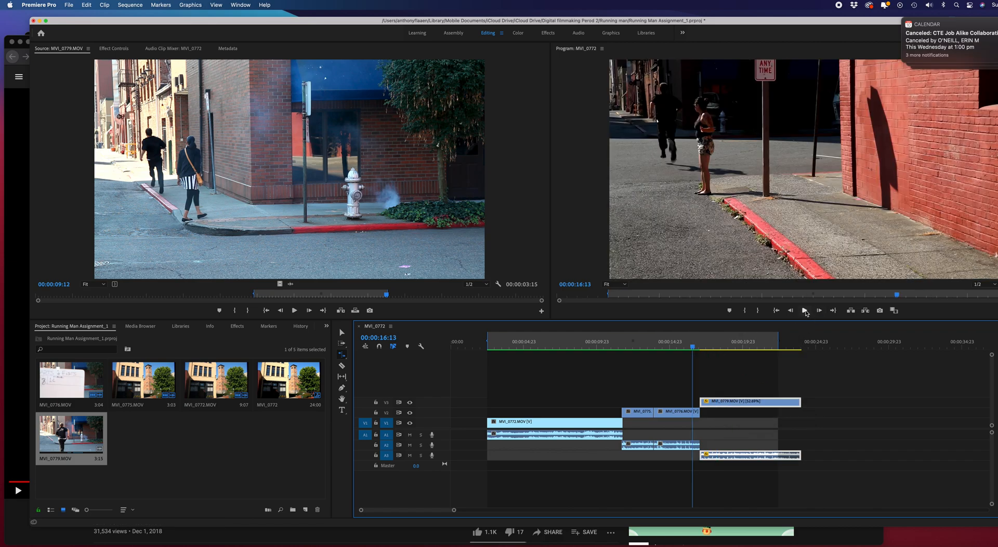
pyautogui.click(805, 311)
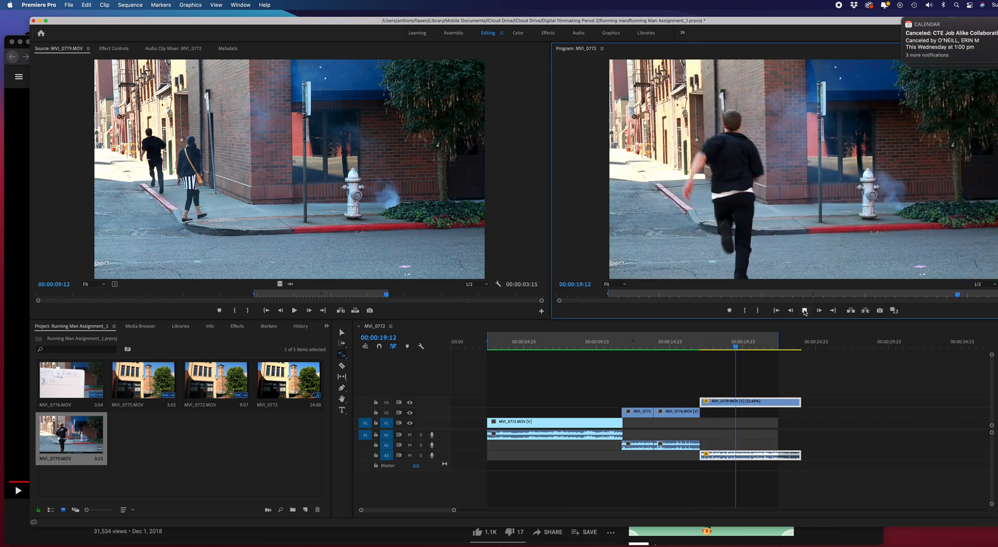
pyautogui.click(805, 311)
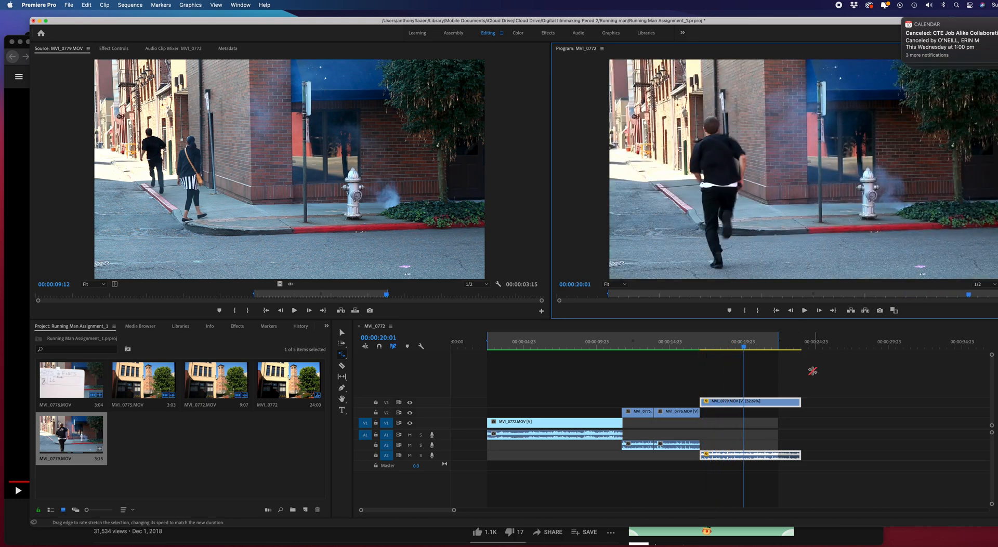
# - Speed MVI_0779 up by rate-stretching its end back to about 00:00:18:03, and play it from 00:00:15:19
pyautogui.click(802, 403)
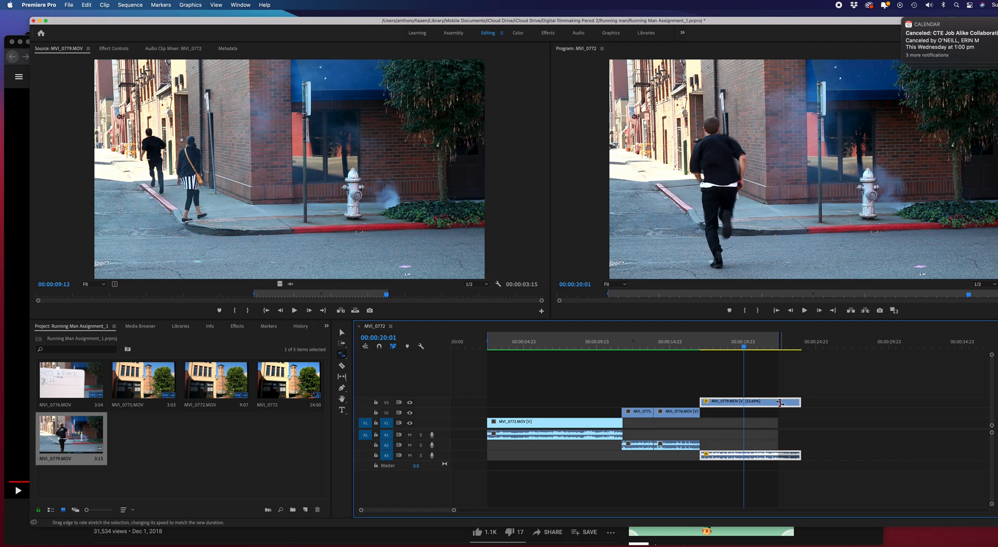
pyautogui.click(782, 404)
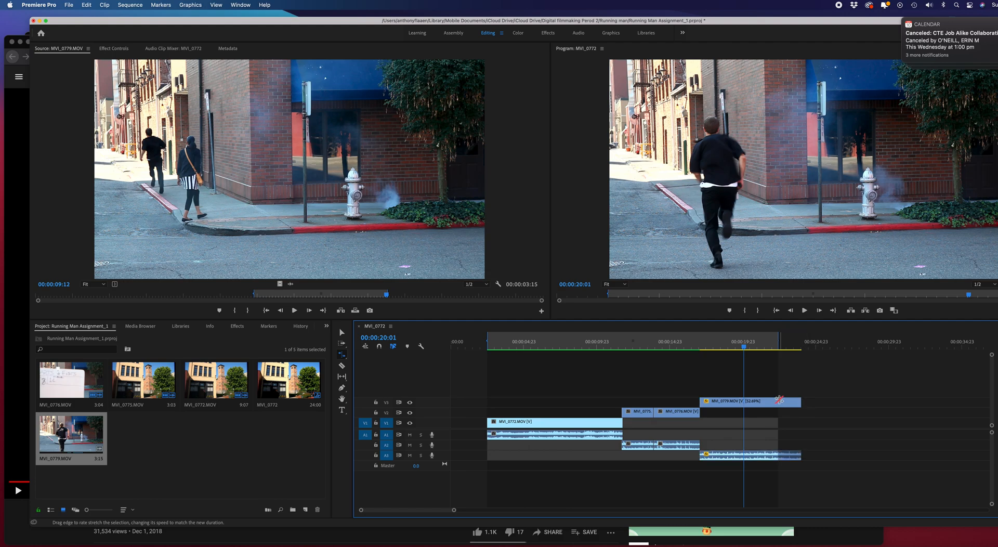
pyautogui.moveTo(745, 347); pyautogui.dragTo(683, 355)
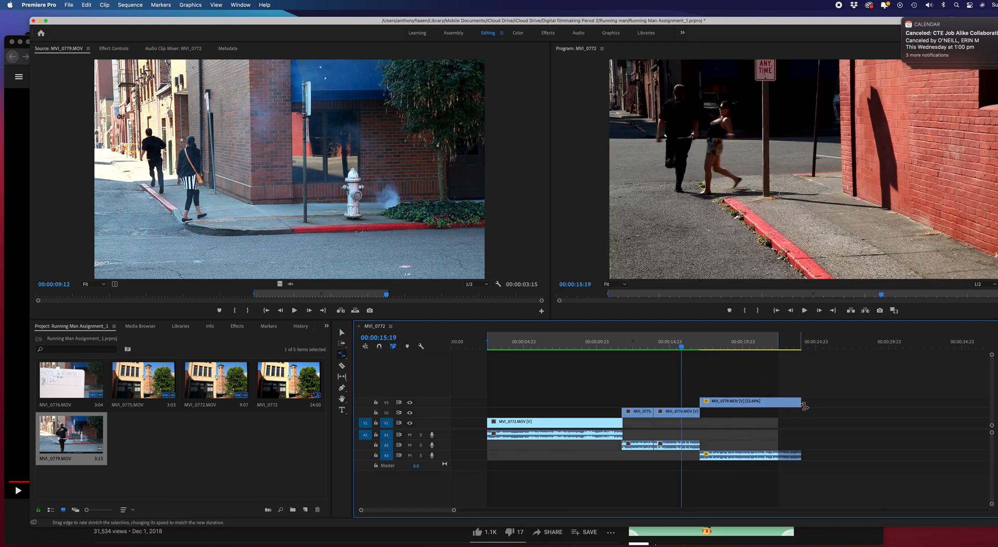
pyautogui.moveTo(801, 402); pyautogui.dragTo(715, 404)
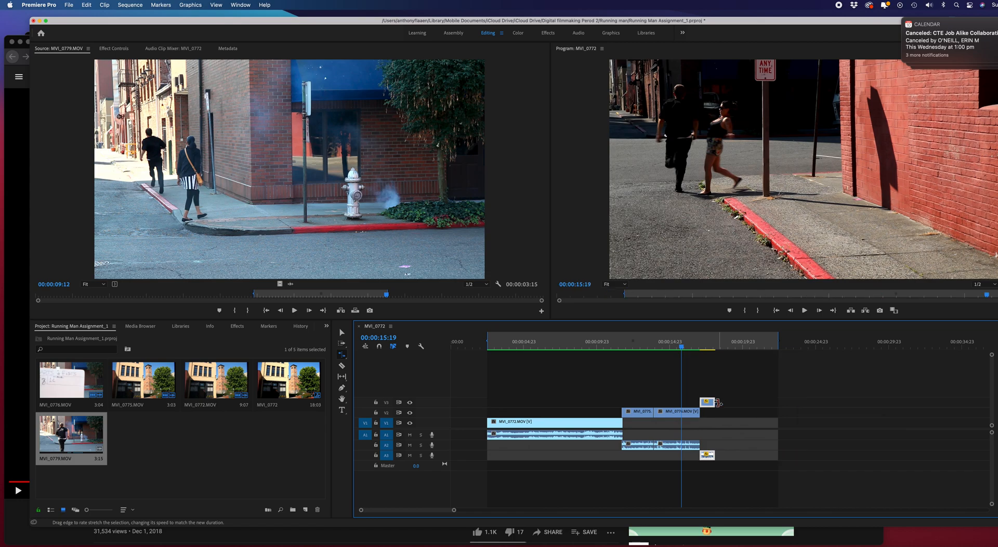
pyautogui.click(804, 310)
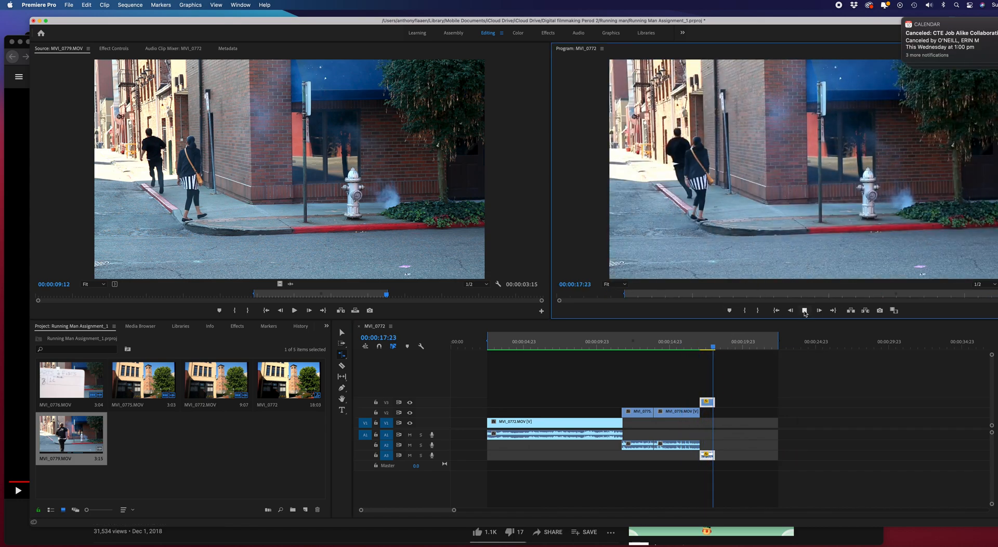
# - Restore MVI_0779 to its normal speed and play the sequence from 00:00:16:00 through the clip
pyautogui.click(685, 347)
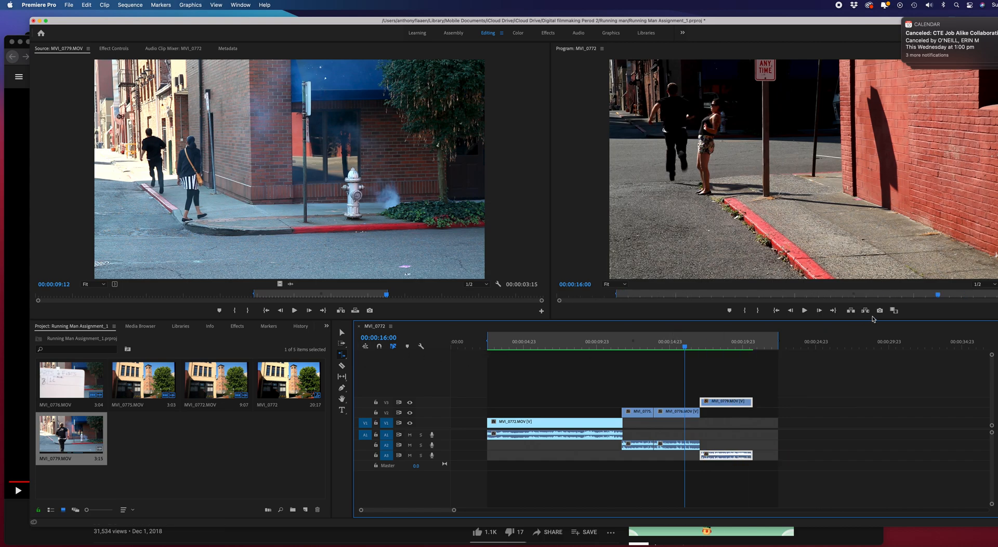
pyautogui.click(805, 311)
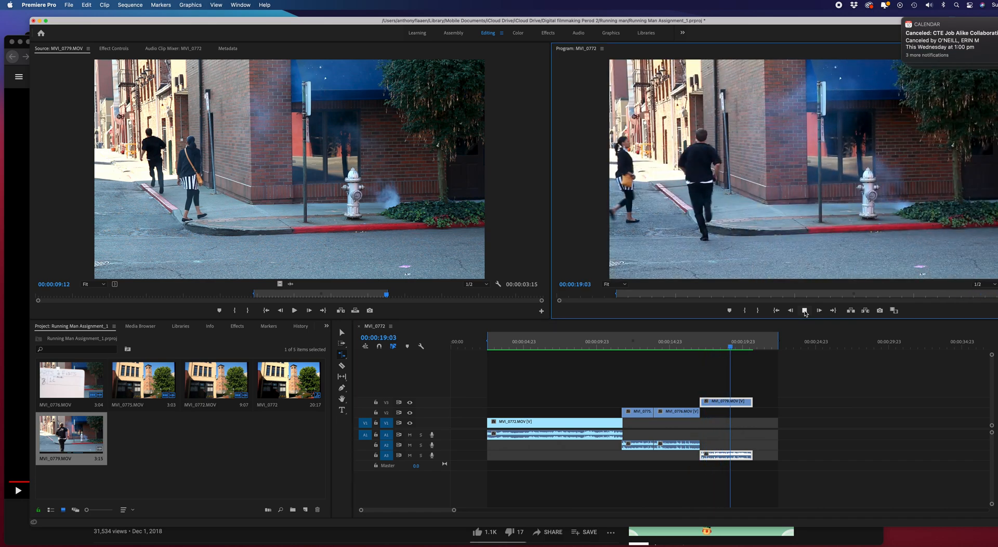
pyautogui.click(804, 311)
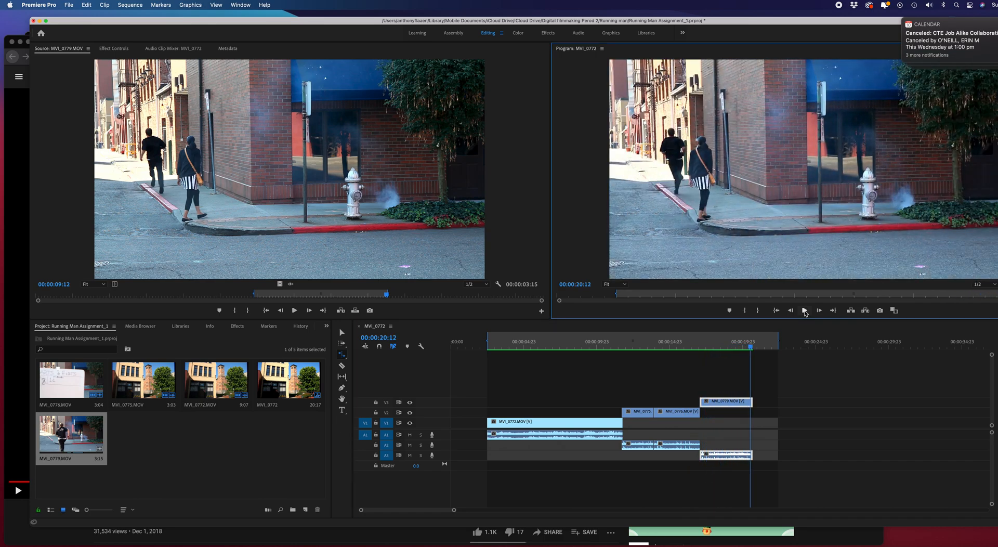
# - Place the playhead at 00:00:19:11 and split MVI_0779 near its middle with the Razor Tool
pyautogui.click(342, 354)
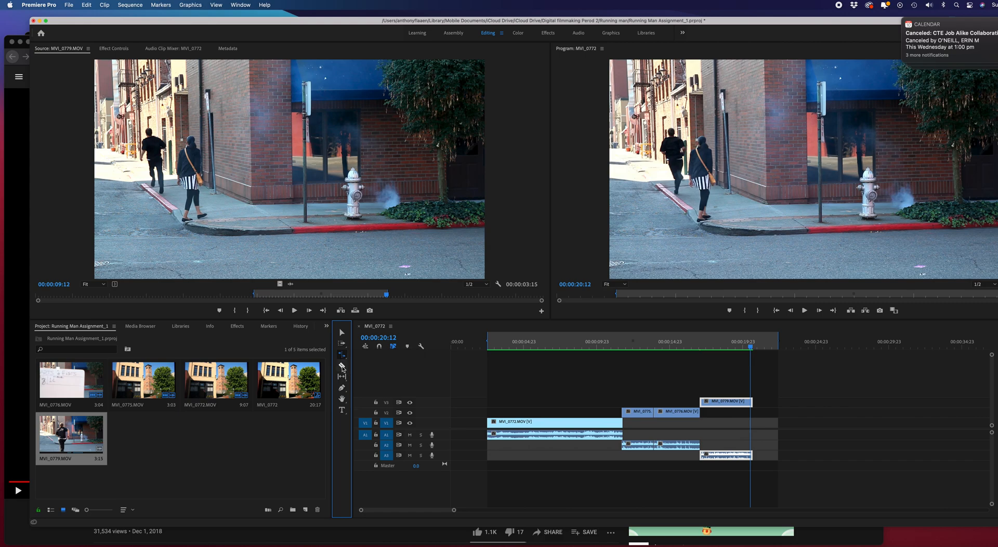
pyautogui.click(343, 366)
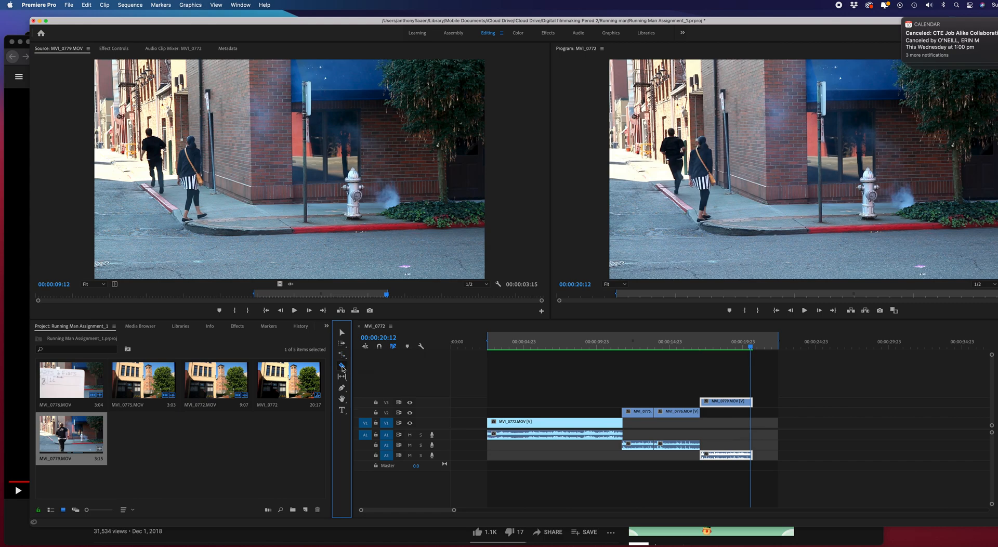
pyautogui.click(735, 346)
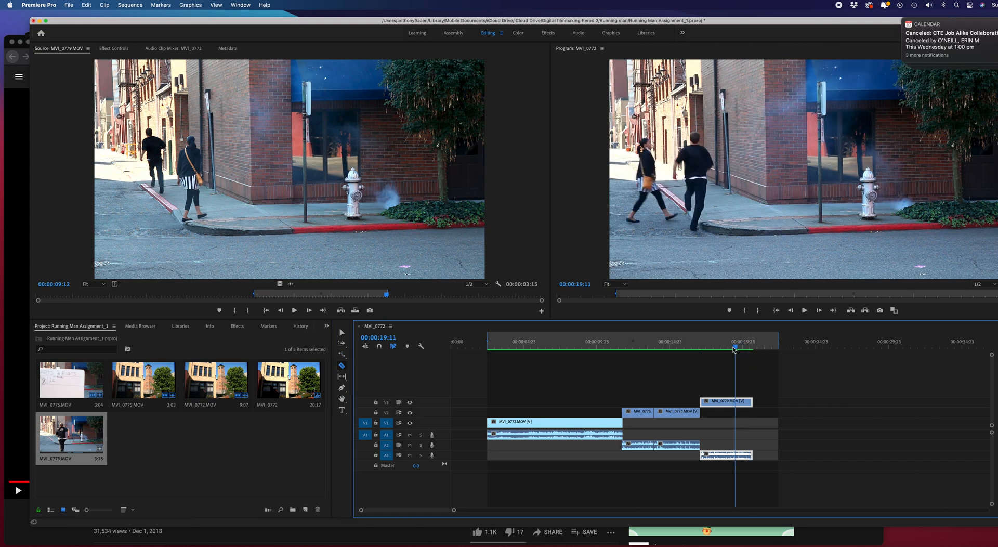
pyautogui.click(725, 402)
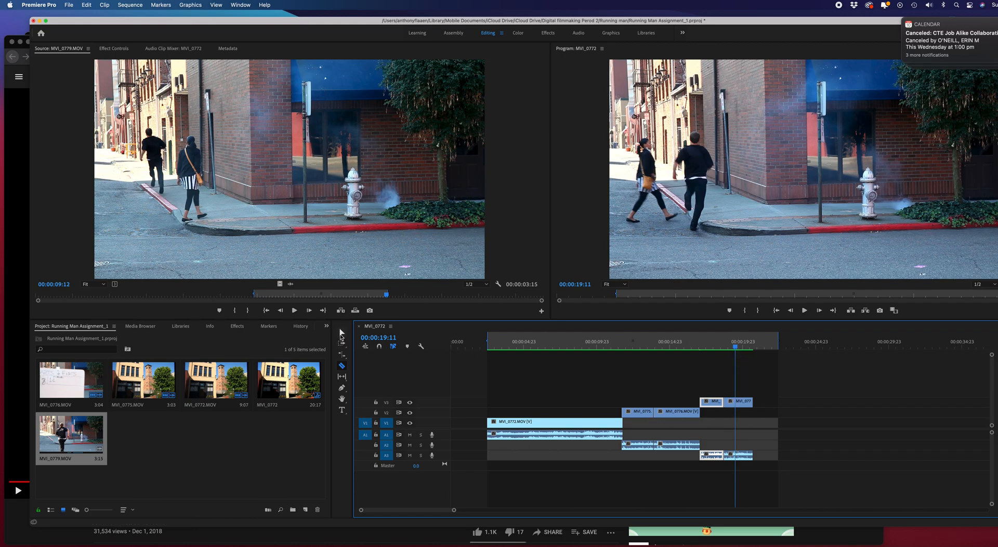
# - With the Selection Tool, move the second MVI_0779 segment about 2 seconds later, and undo both the move and the split
pyautogui.press('v')
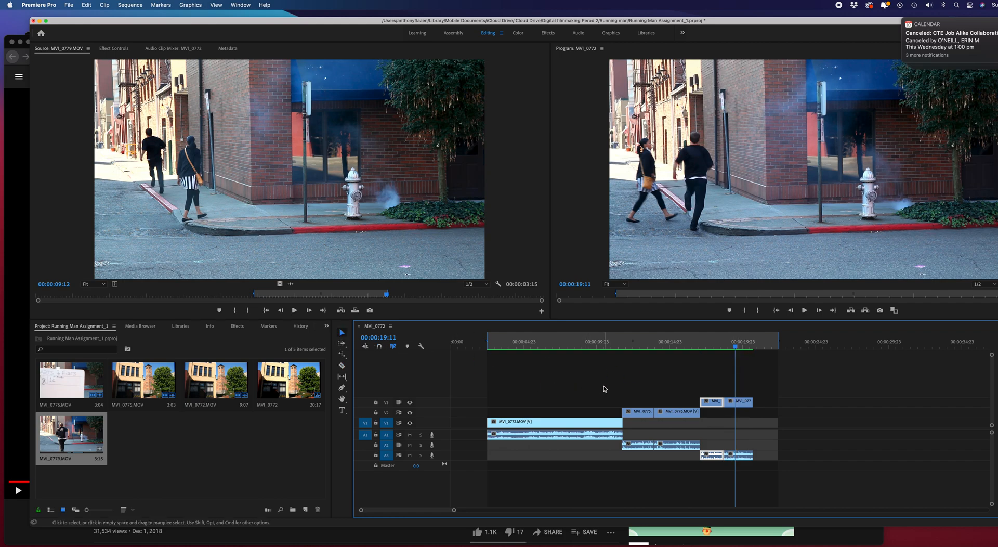
pyautogui.moveTo(745, 406)
pyautogui.mouseDown()
pyautogui.moveTo(768, 406)
pyautogui.moveTo(748, 409)
pyautogui.mouseUp()
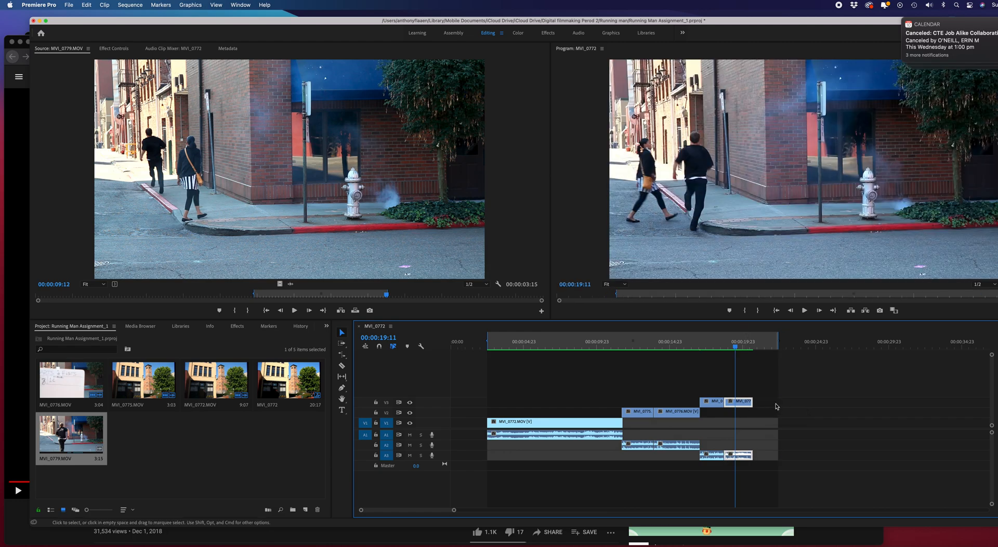
pyautogui.click(776, 406)
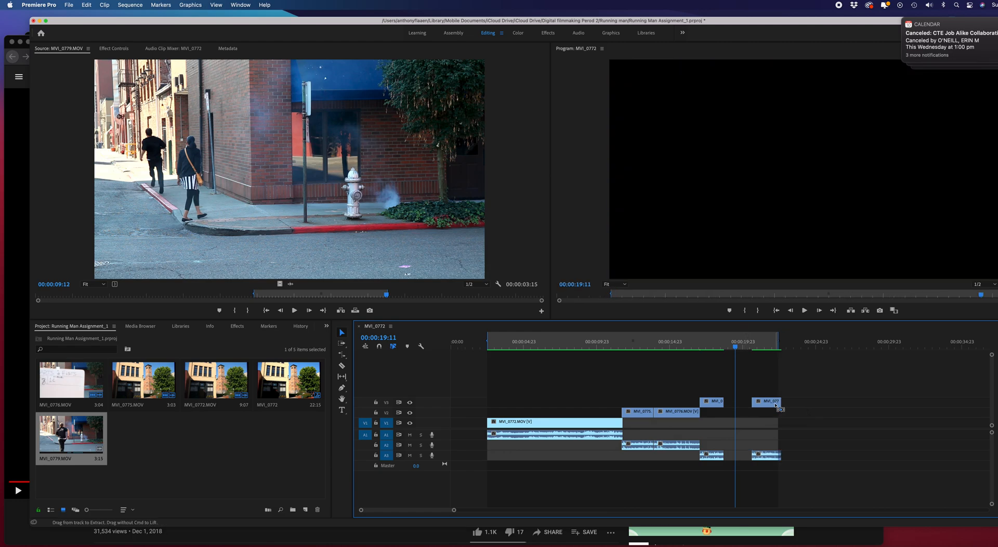
pyautogui.press('super+z')
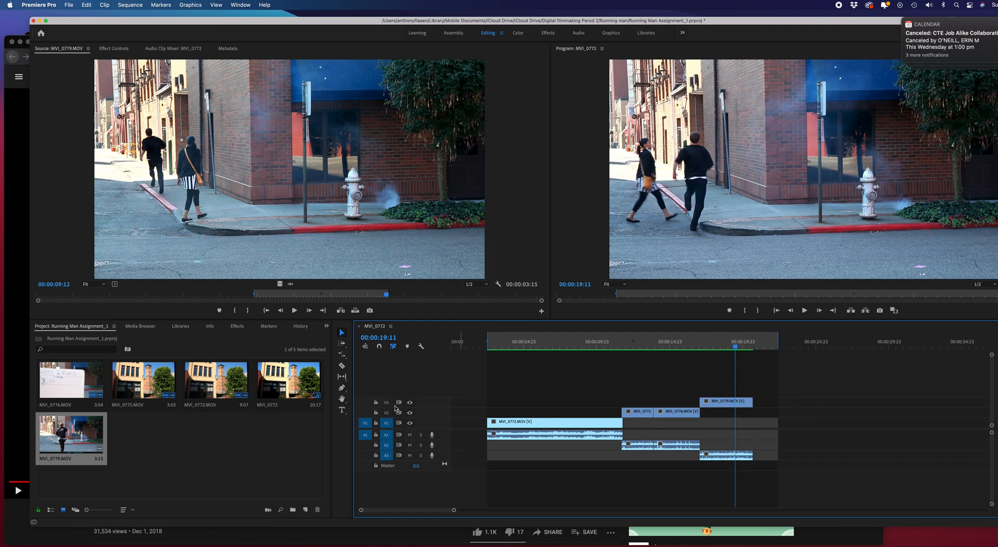
# - With the Slip Tool, slip the footage inside MVI_0779 slightly and play the sequence from 00:00:16:01 into the clip
pyautogui.click(342, 377)
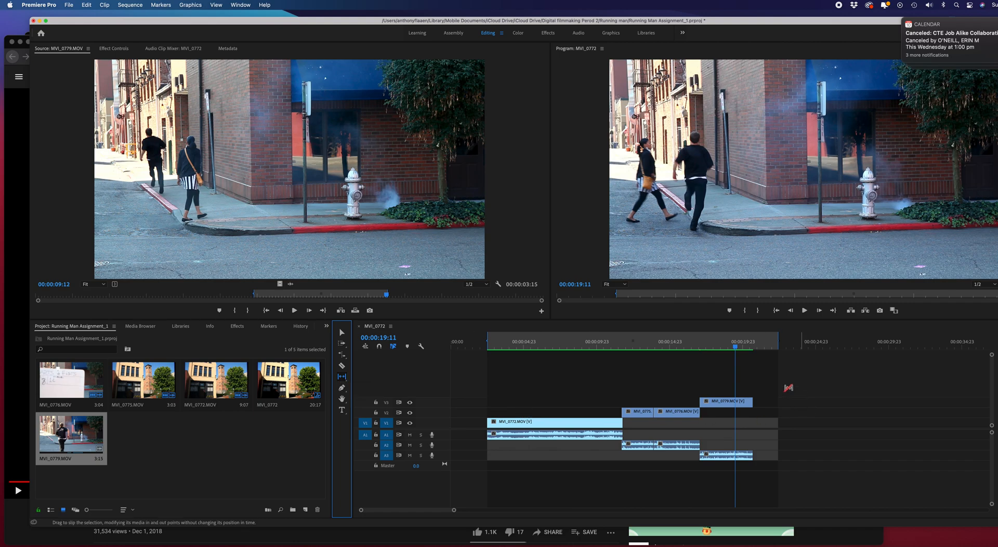
pyautogui.moveTo(736, 347); pyautogui.dragTo(690, 347)
pyautogui.moveTo(725, 405); pyautogui.dragTo(728, 403)
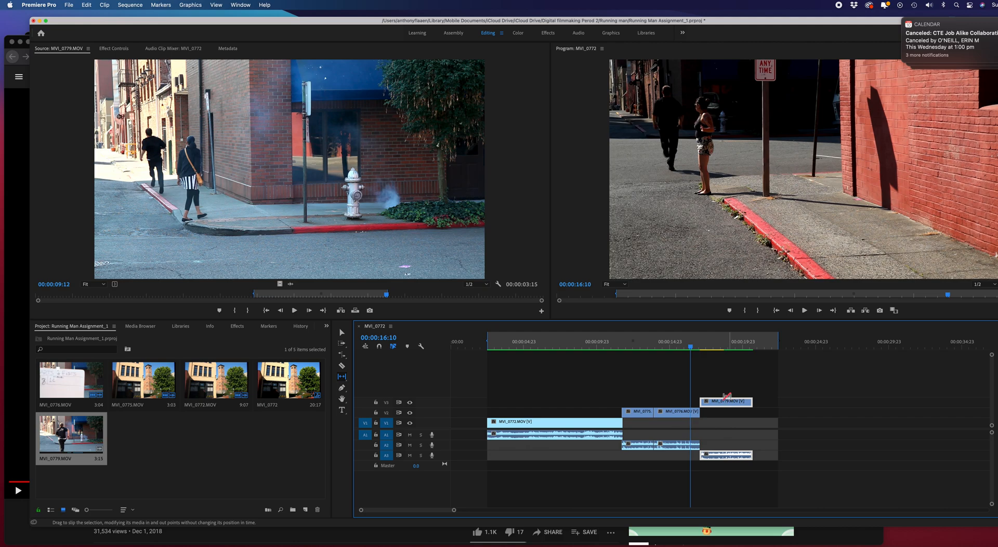
pyautogui.moveTo(691, 346); pyautogui.dragTo(685, 346)
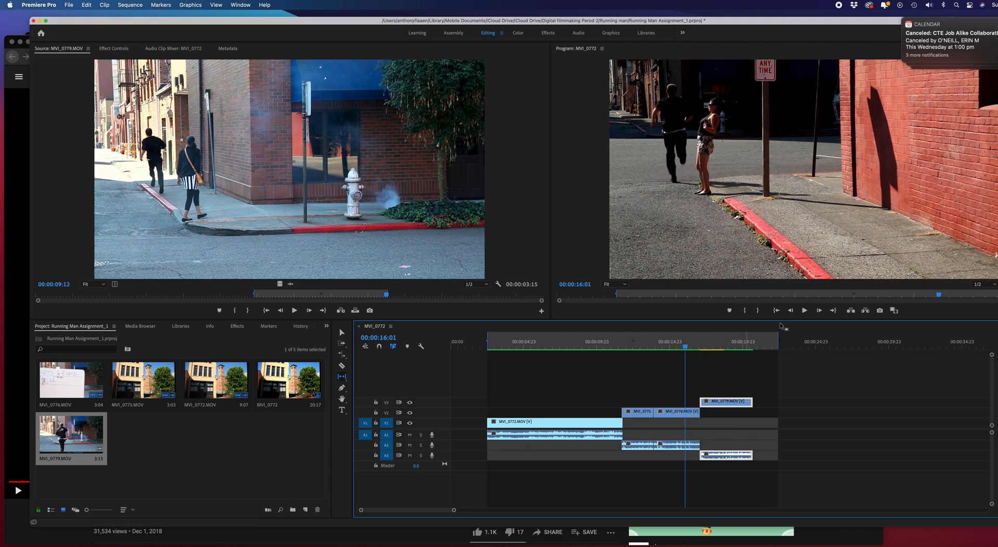
pyautogui.click(804, 311)
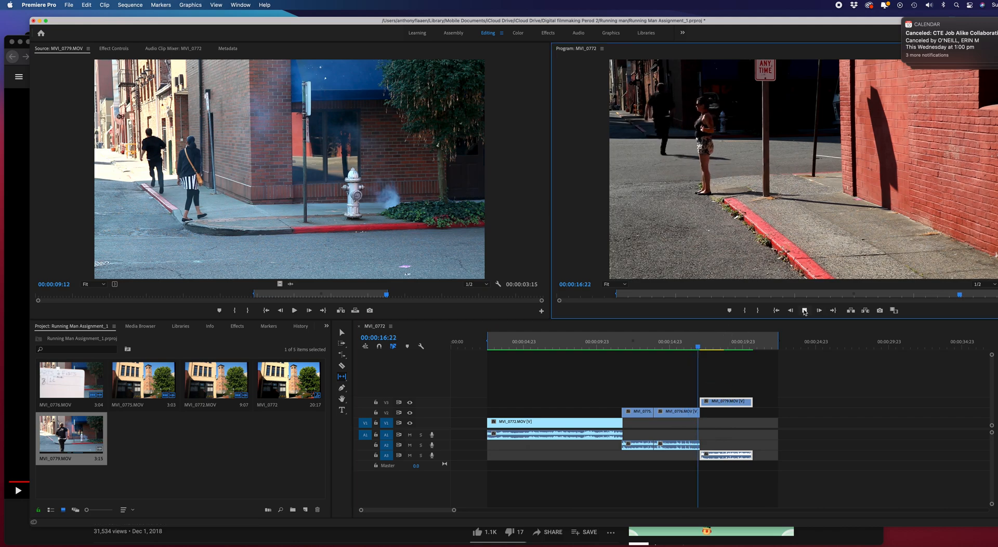
pyautogui.click(804, 311)
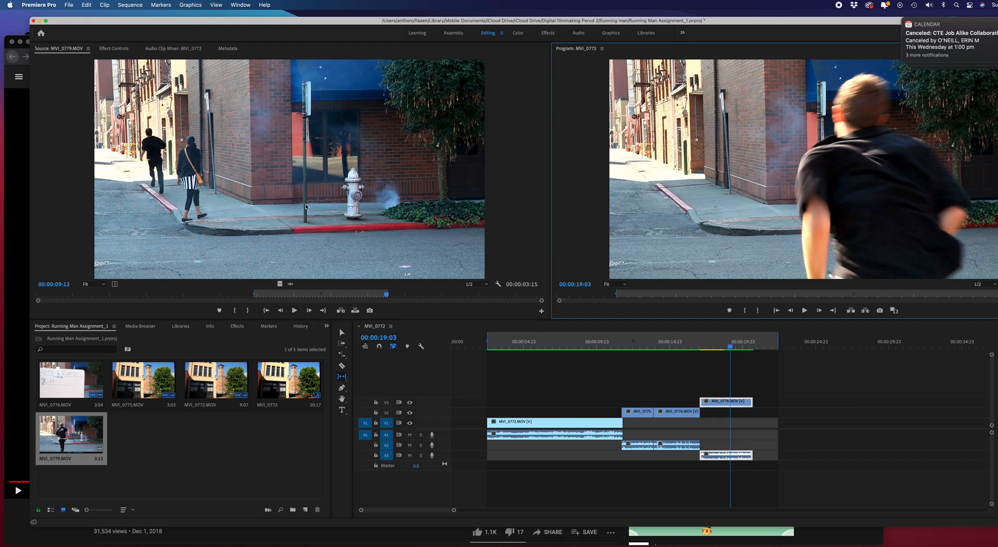
# - Play the cut into MVI_0779 from 00:00:16:13 and again from 00:00:16:19 to check which part of the run shows
pyautogui.click(693, 346)
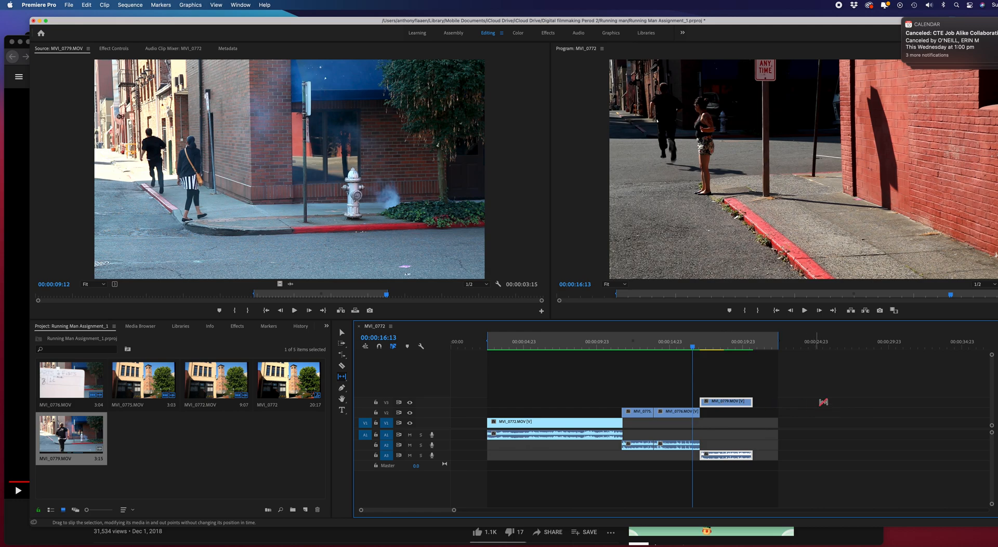
pyautogui.press('space')
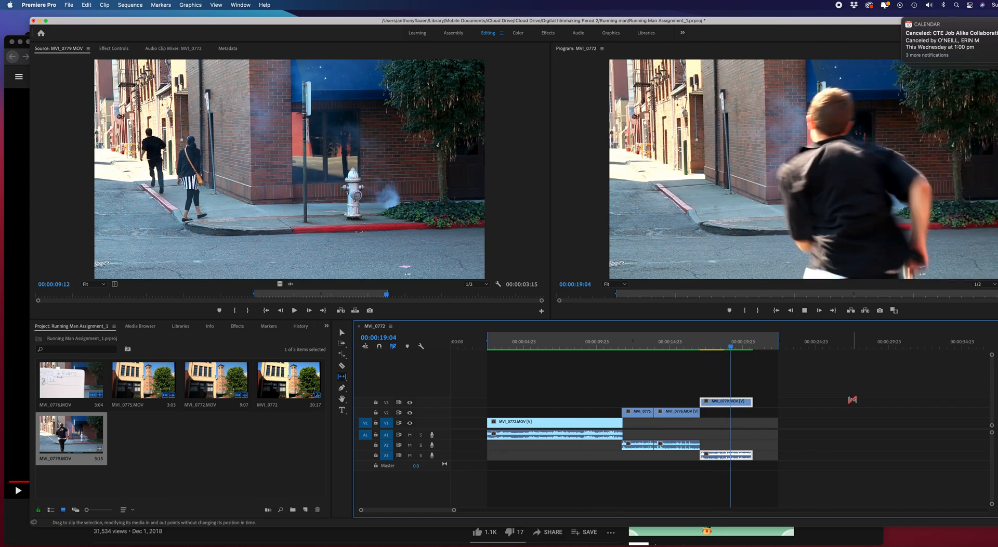
pyautogui.press('space')
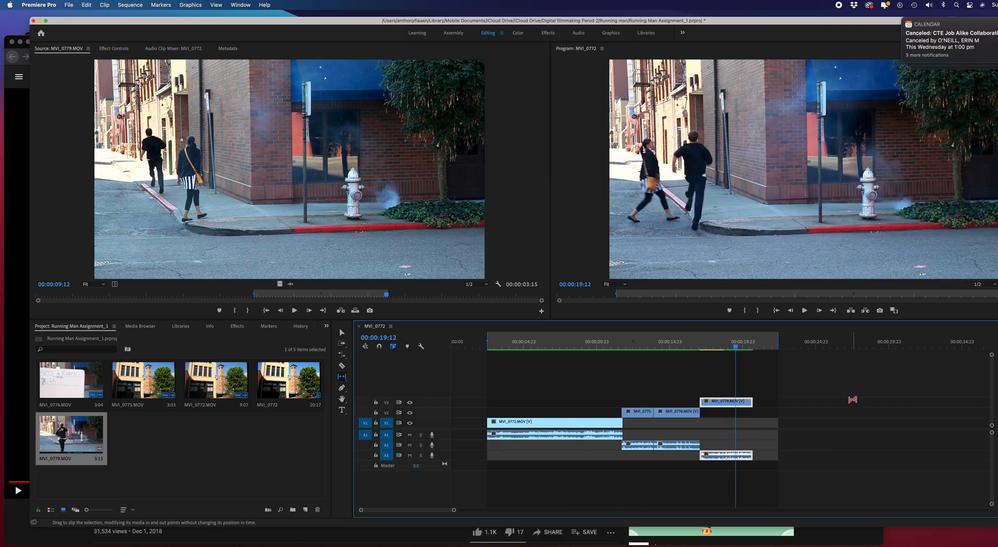
pyautogui.click(697, 346)
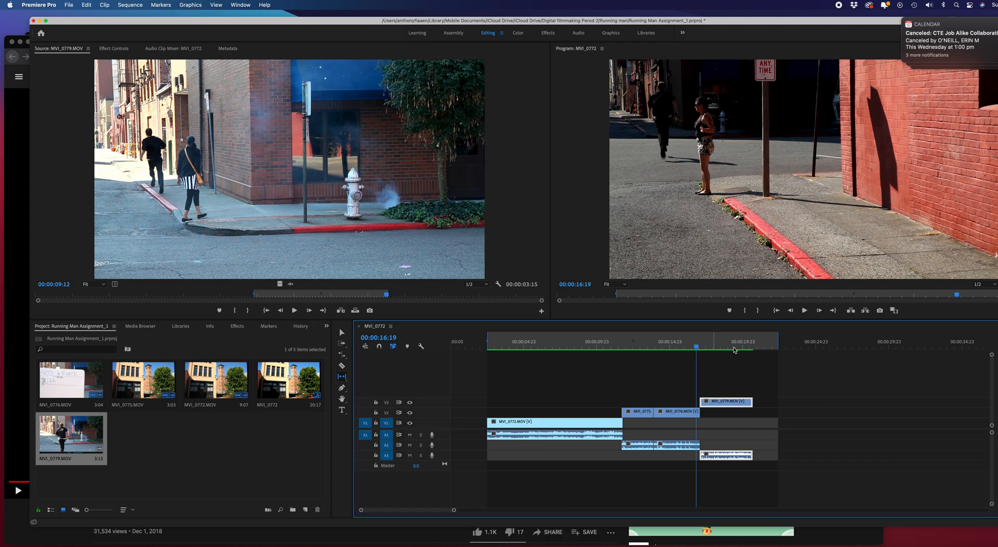
pyautogui.press('space')
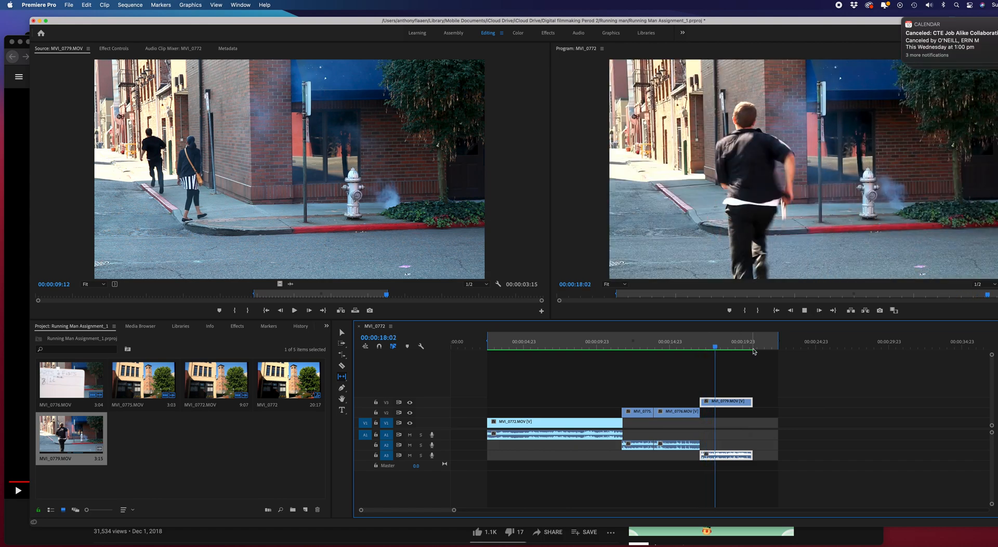
pyautogui.press('space')
# - Slip MVI_0779 to start earlier in its source footage, and play it from shortly before the cut
pyautogui.moveTo(713, 403); pyautogui.dragTo(722, 403)
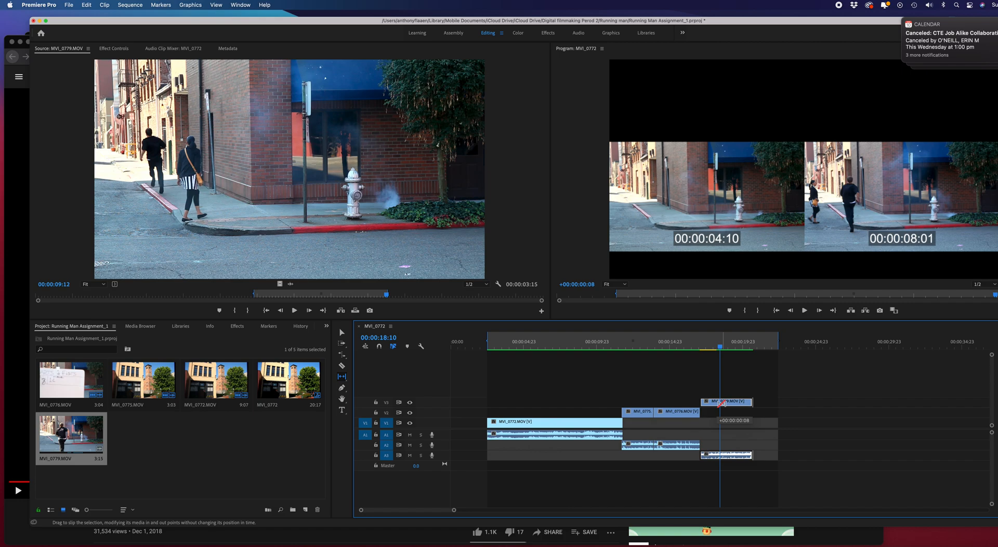
pyautogui.moveTo(722, 403); pyautogui.dragTo(718, 403)
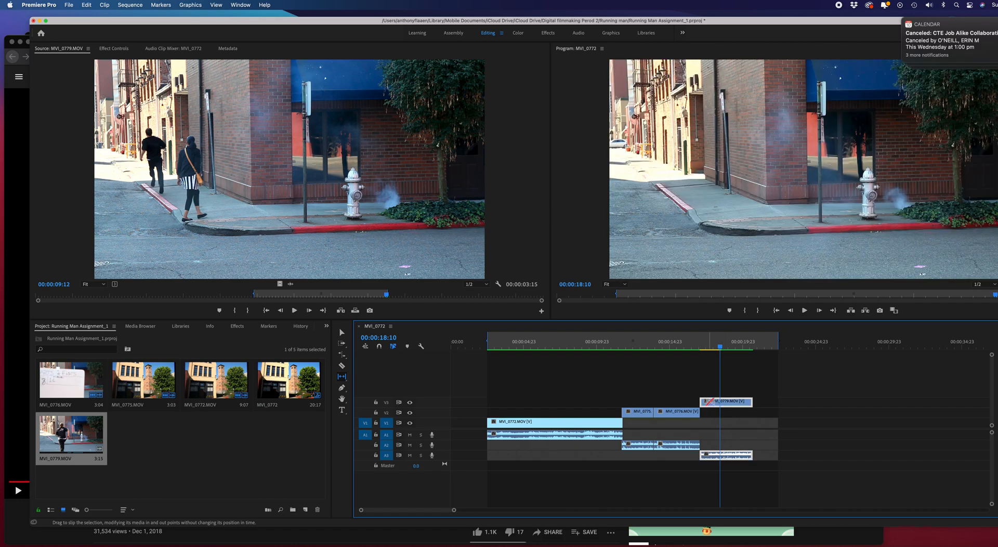
pyautogui.click(686, 347)
pyautogui.press('space')
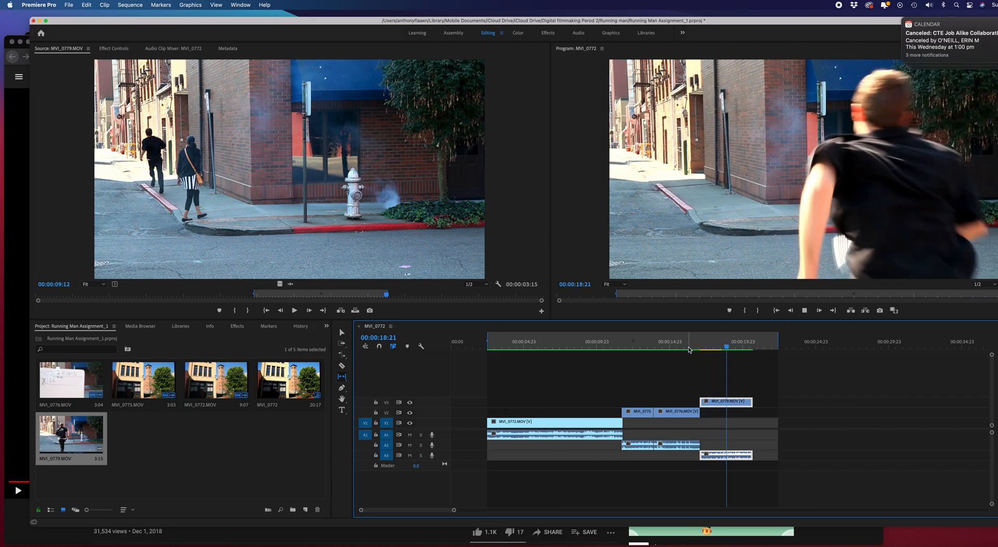
pyautogui.press('space')
# - Slip MVI_0779 back to start at a later point in its source footage, and play across the cut
pyautogui.moveTo(722, 404); pyautogui.dragTo(692, 403)
pyautogui.click(689, 342)
pyautogui.press('space')
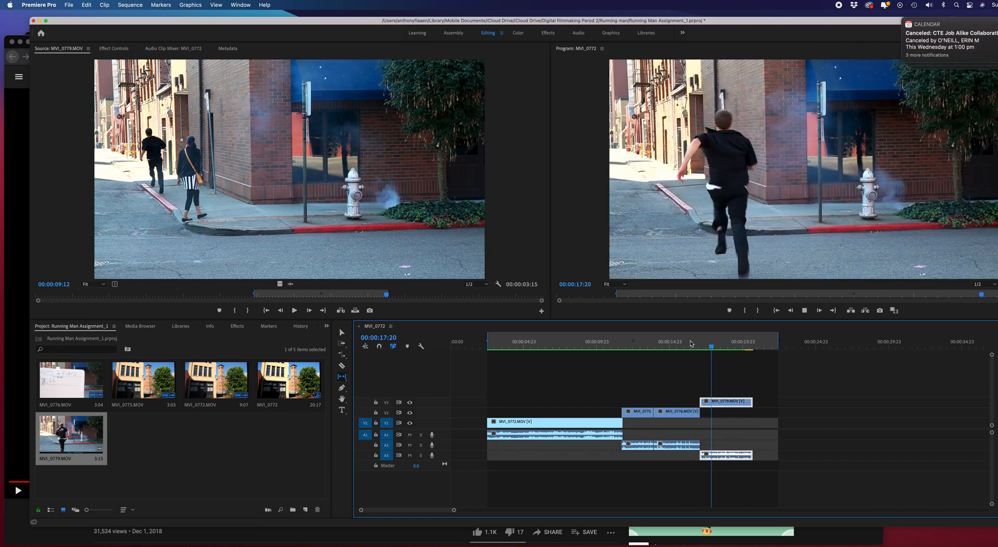
pyautogui.press('space')
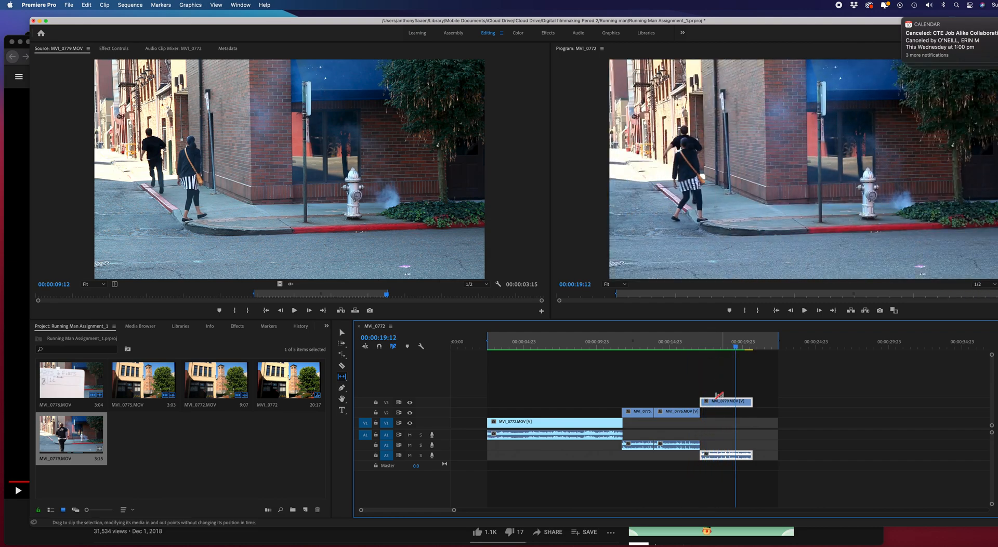
# - Slip MVI_0779 about 2 seconds further into its source footage, and play the cut twice, the second time from 00:00:16:04
pyautogui.moveTo(722, 403); pyautogui.dragTo(691, 403)
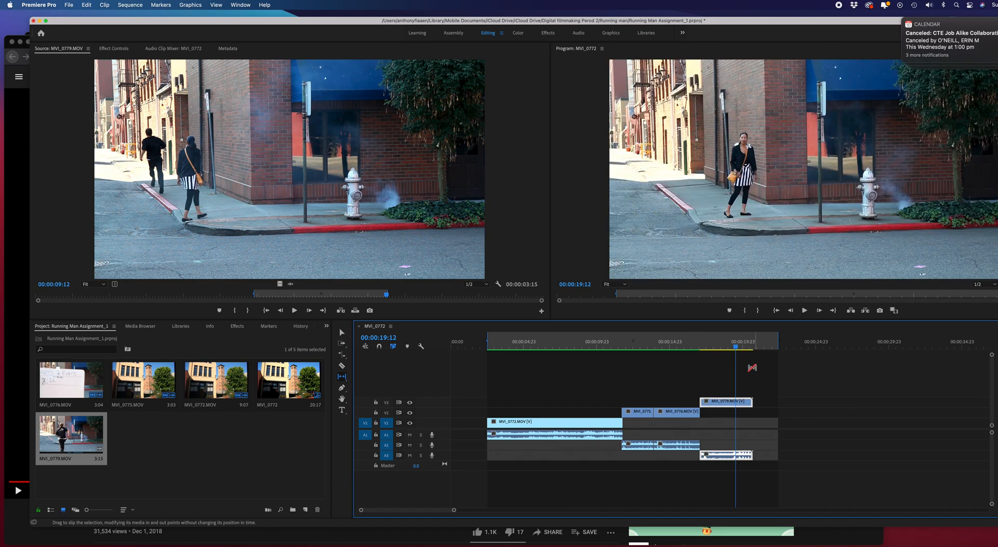
pyautogui.click(694, 343)
pyautogui.press('space')
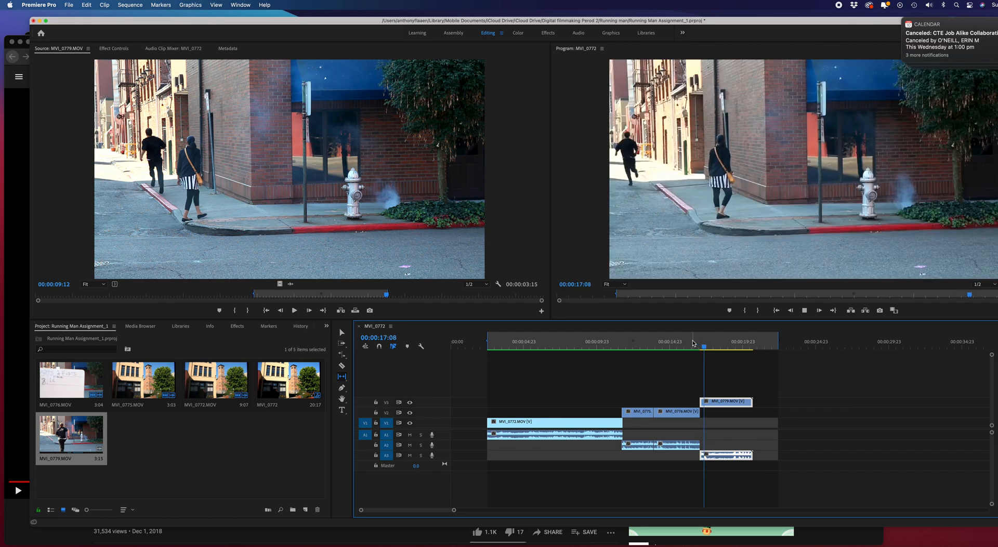
pyautogui.press('space')
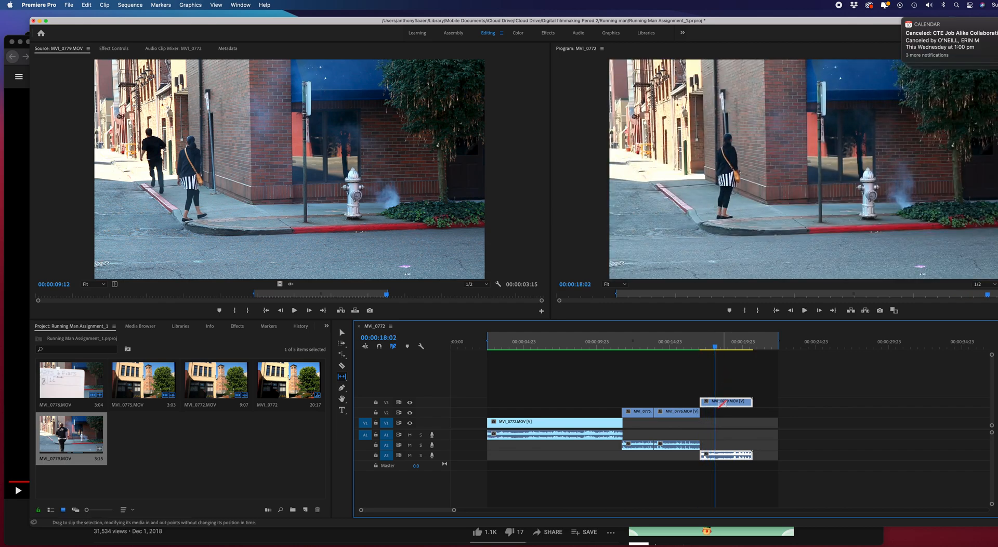
pyautogui.click(687, 347)
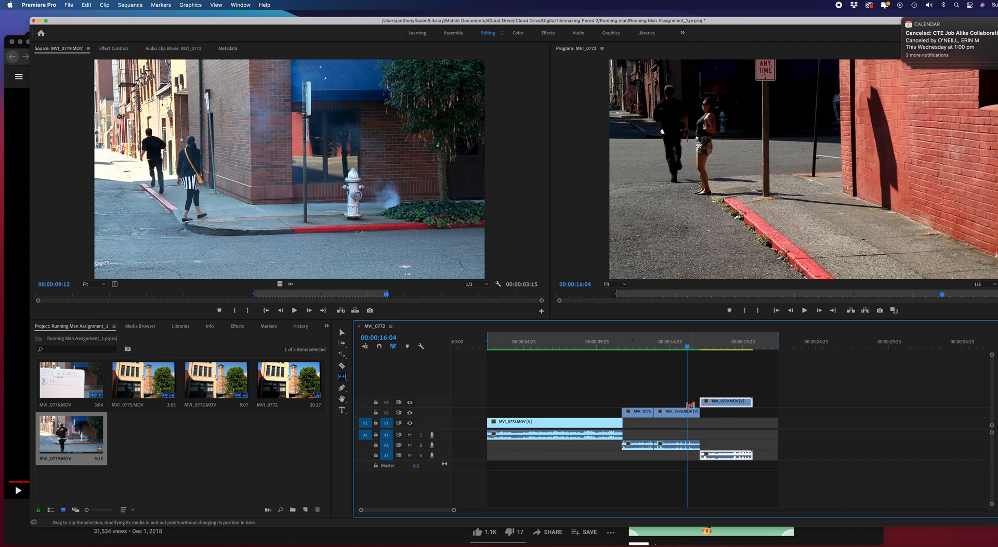
pyautogui.press('space')
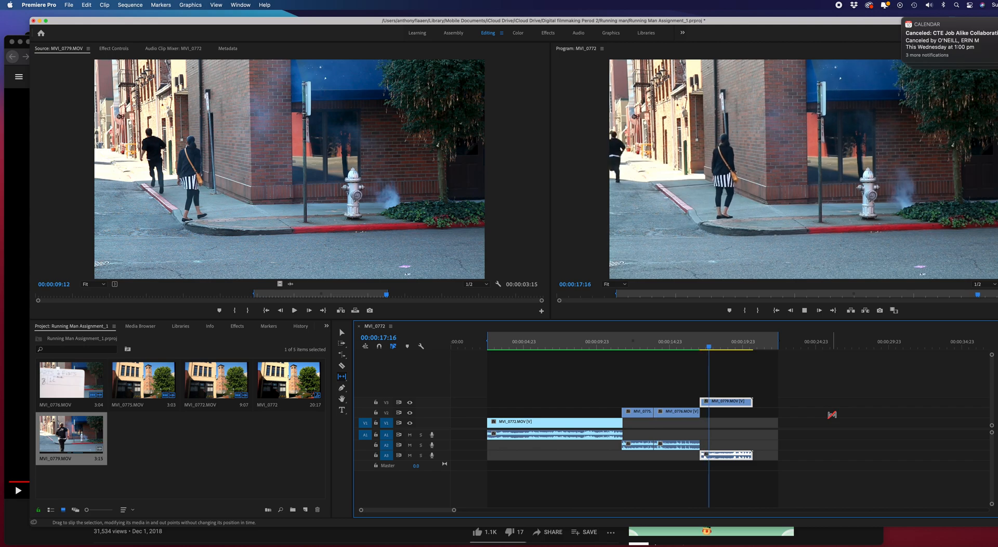
pyautogui.press('space')
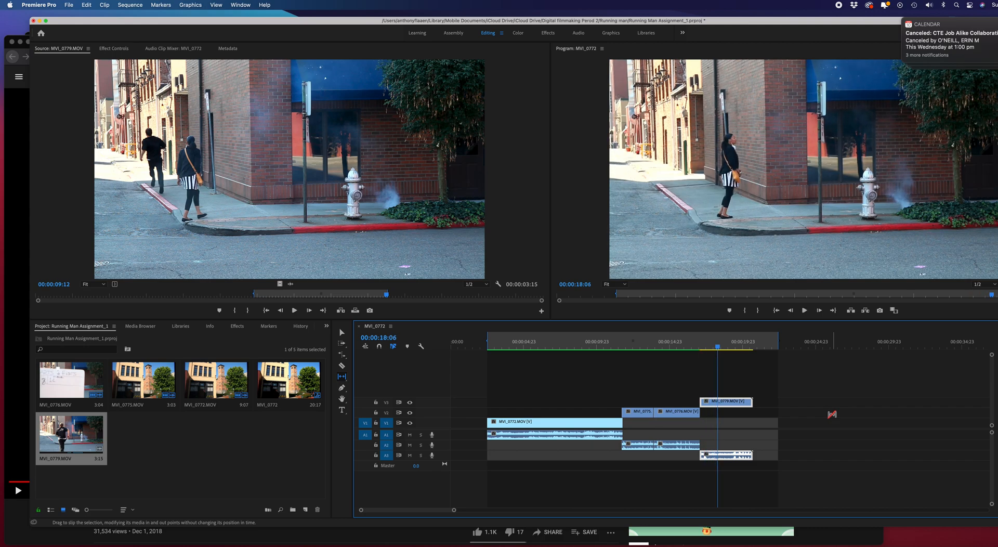
# - Undo the slips made to MVI_0779 and return to the Selection Tool
pyautogui.press('super+z')
pyautogui.press('super+z')
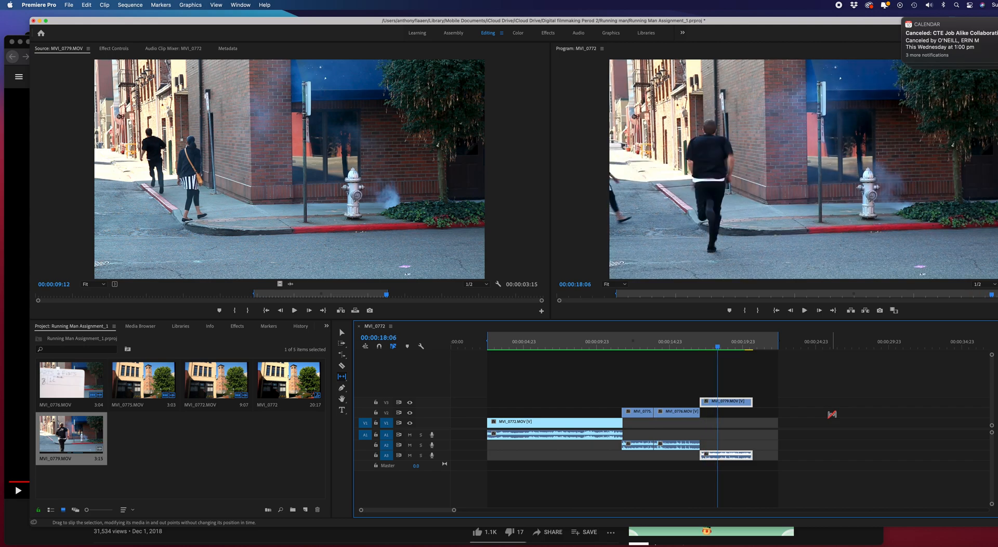
pyautogui.press('super+z')
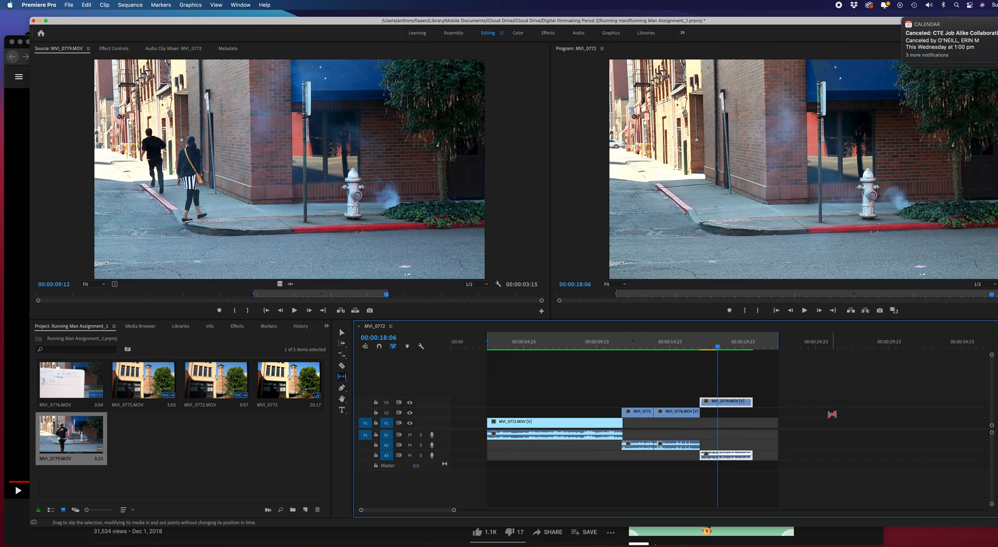
pyautogui.press('super+shift+z')
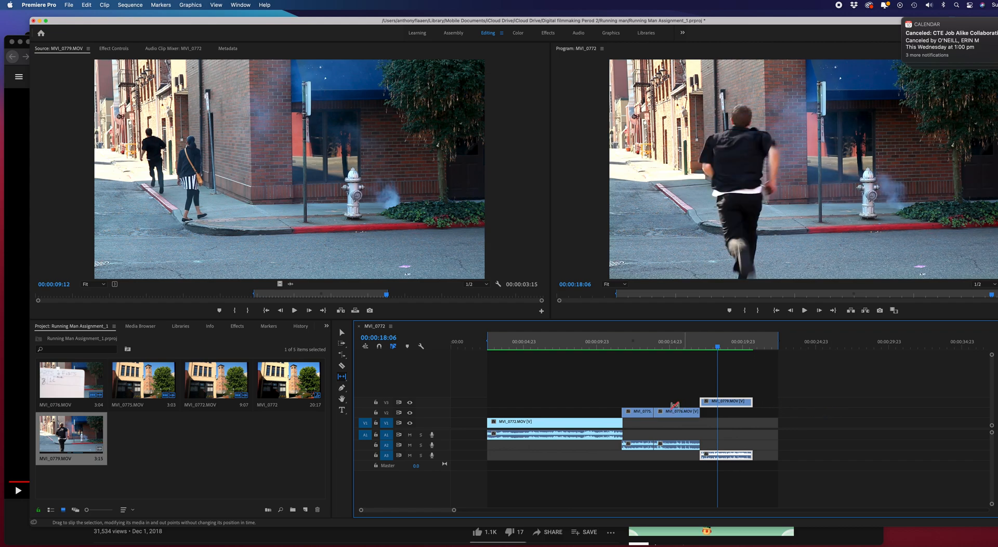
pyautogui.click(341, 333)
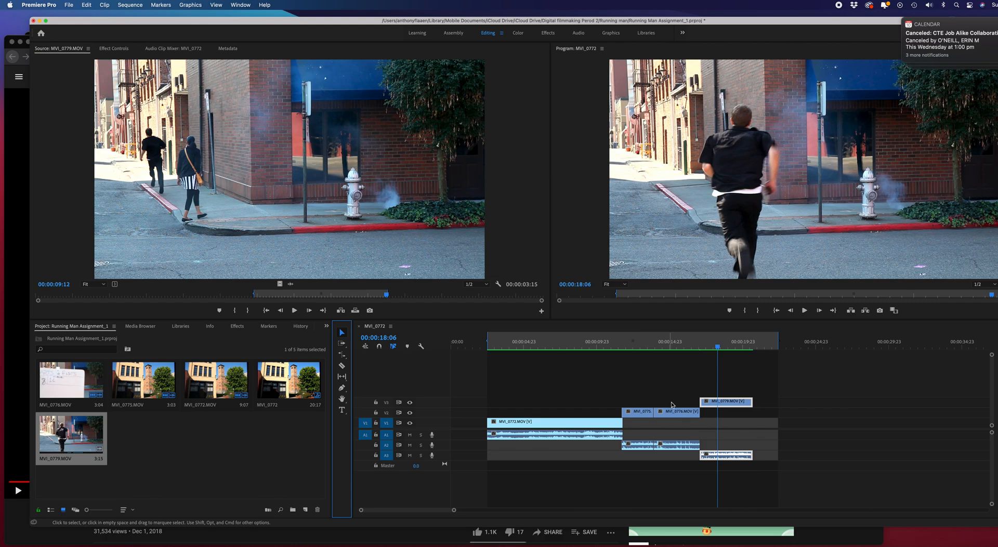
# - Switch to the Slide Tool and scrub across the cut between MVI_0775 and MVI_0776, leaving the playhead at 00:00:14:17
pyautogui.moveTo(717, 347); pyautogui.dragTo(643, 348)
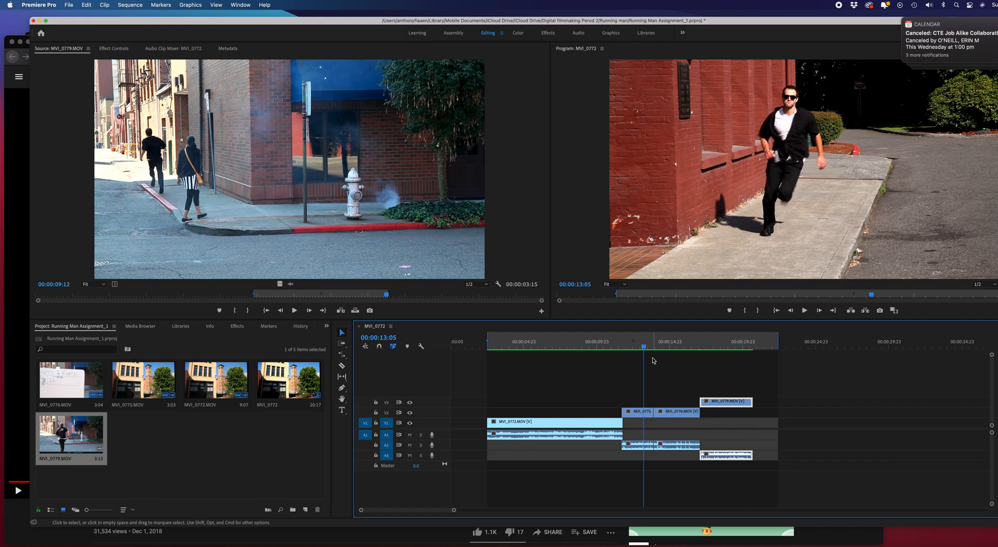
pyautogui.press('super+s')
pyautogui.click(342, 377)
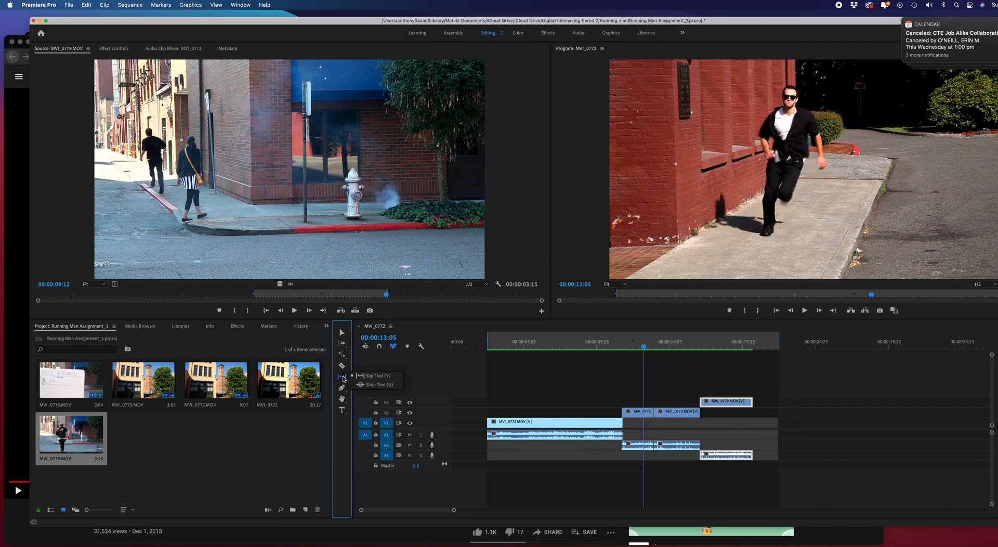
pyautogui.click(375, 386)
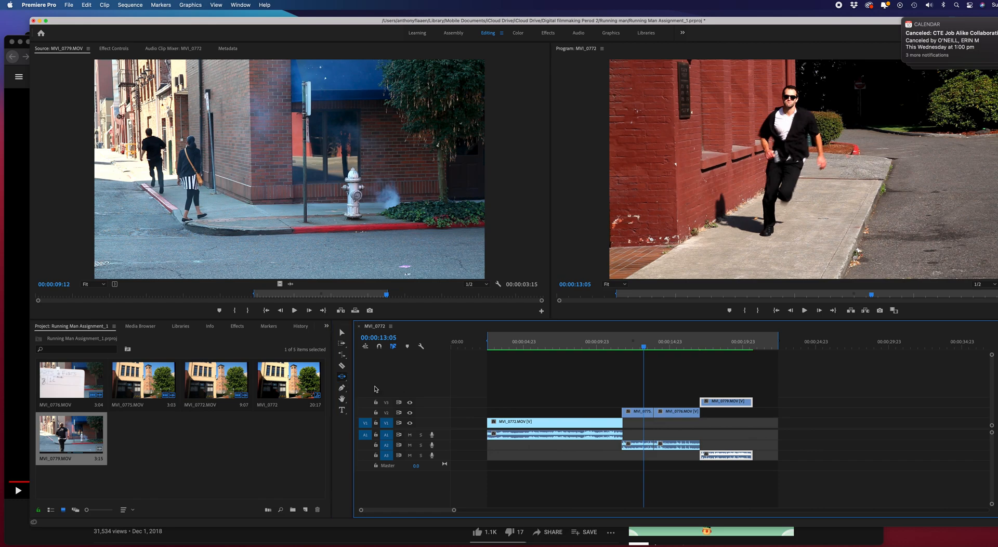
pyautogui.click(659, 347)
pyautogui.click(649, 352)
pyautogui.moveTo(650, 353); pyautogui.dragTo(666, 357)
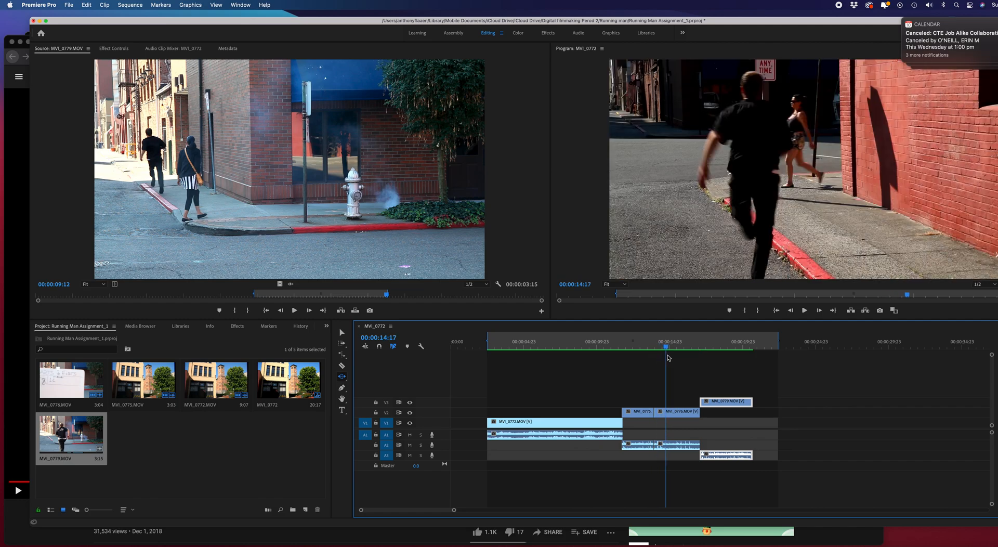
# - Slide MVI_0776 on V2 about half a second earlier against MVI_0775, and play across the cut
pyautogui.click(655, 412)
pyautogui.moveTo(655, 413); pyautogui.dragTo(647, 412)
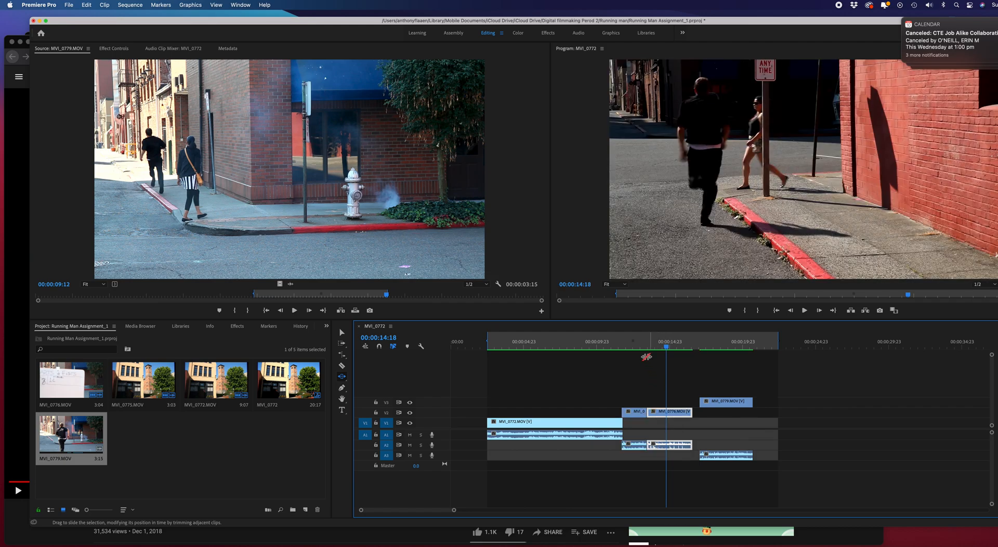
pyautogui.click(633, 345)
pyautogui.click(805, 310)
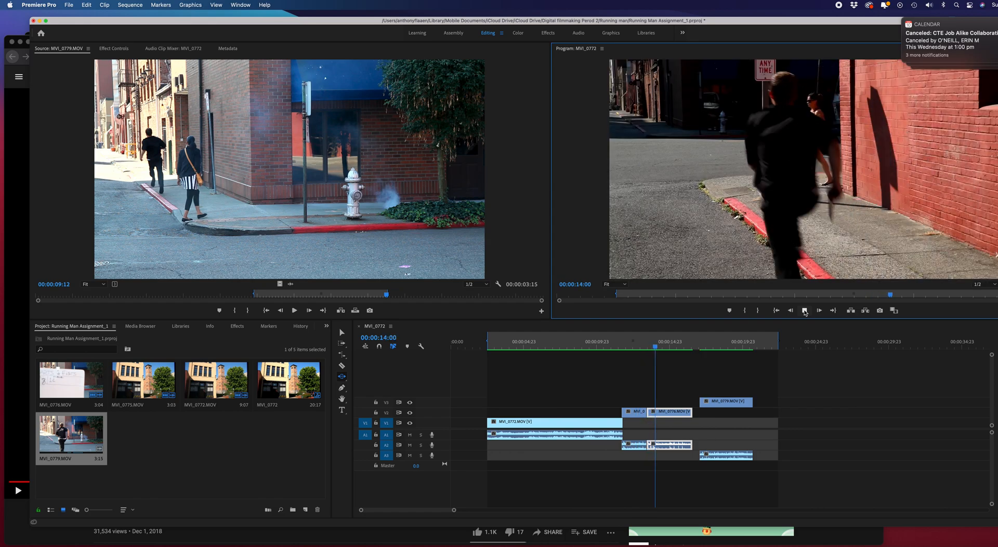
# - Slide MVI_0776 about 1 second later to lengthen MVI_0775, and play the sequence from 00:00:13:06 to 00:00:15:22
pyautogui.moveTo(658, 345); pyautogui.dragTo(644, 350)
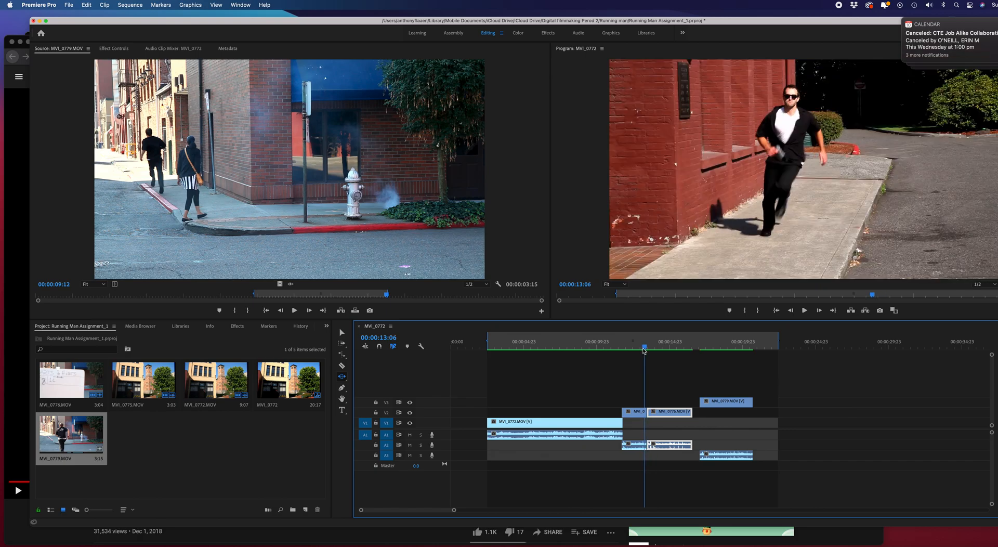
pyautogui.moveTo(648, 412); pyautogui.dragTo(685, 414)
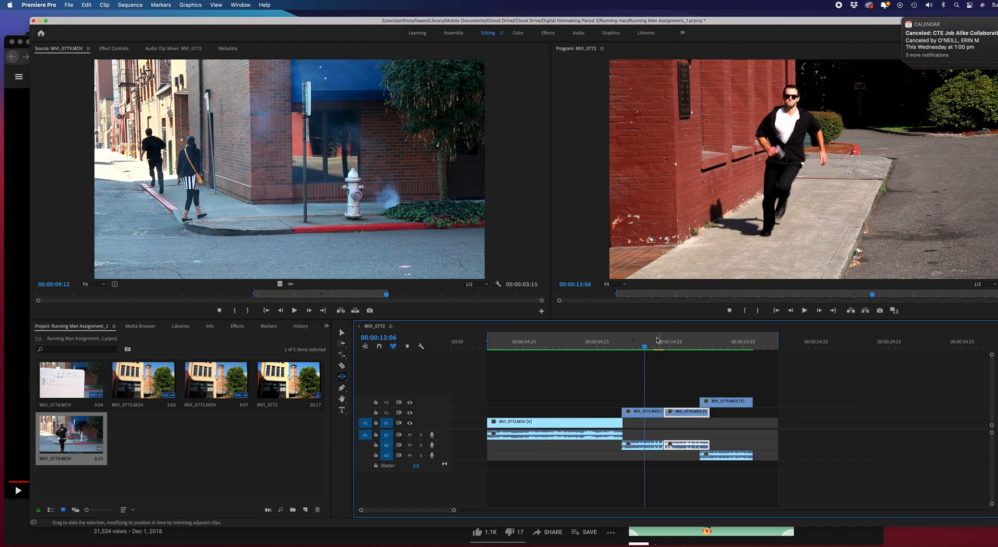
pyautogui.click(805, 310)
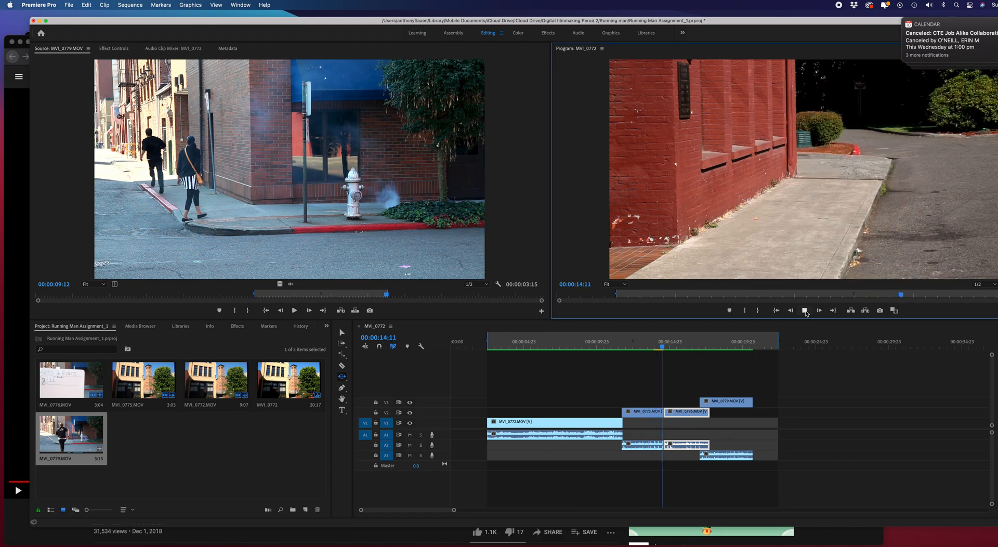
pyautogui.click(804, 311)
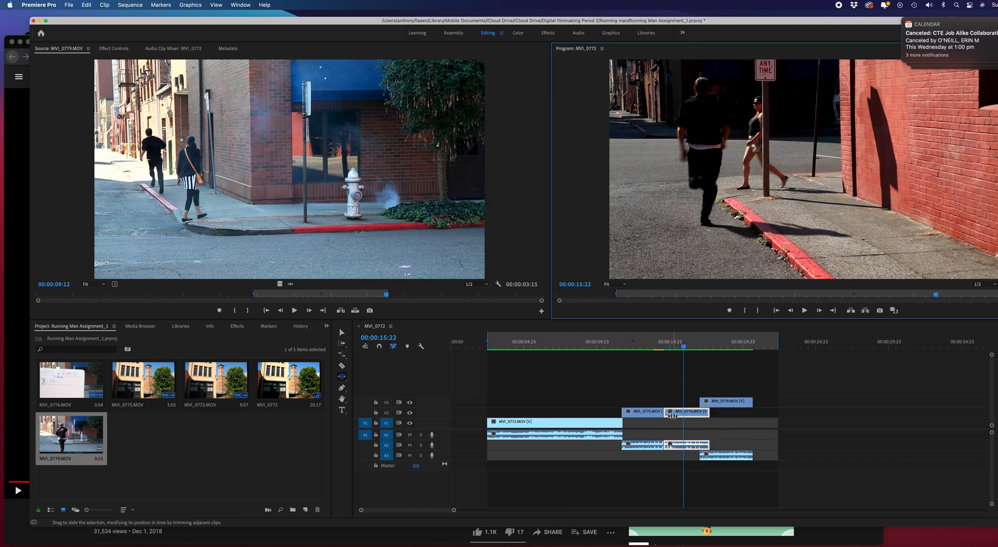
# - Play the sequence onward from 00:00:15:22, then replay from 00:00:13:12 across the cut into MVI_0776, stopping at 00:00:16:19
pyautogui.click(804, 310)
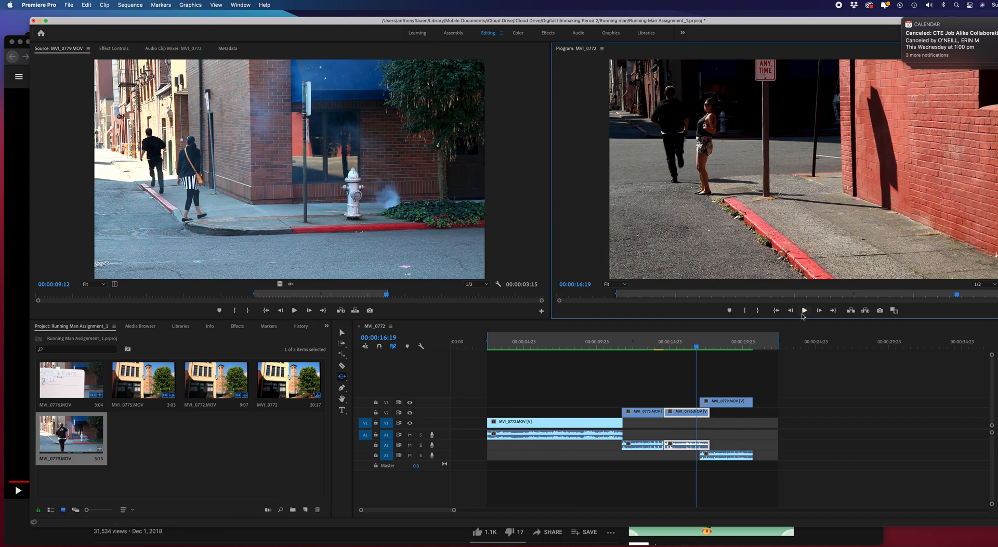
pyautogui.click(805, 310)
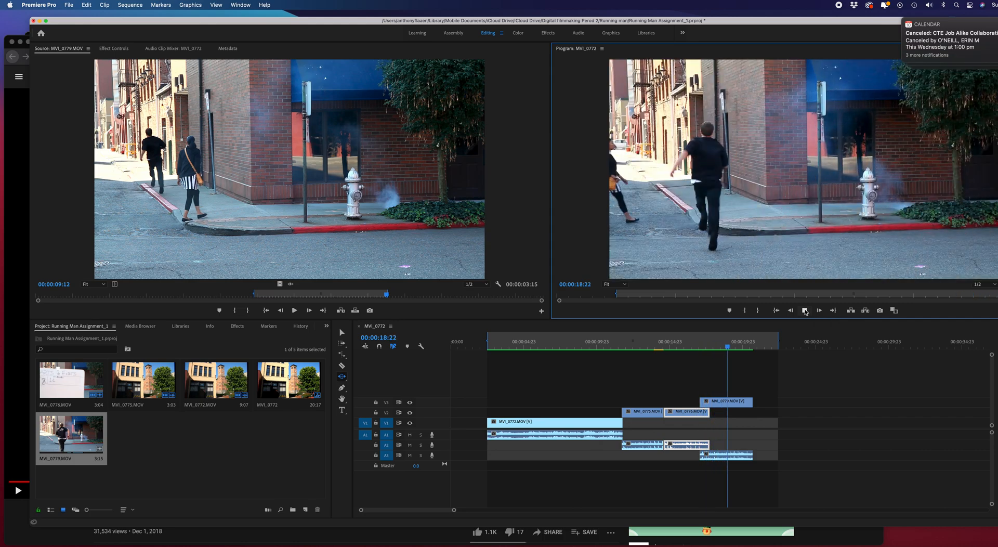
pyautogui.press('space')
pyautogui.moveTo(737, 347); pyautogui.dragTo(648, 348)
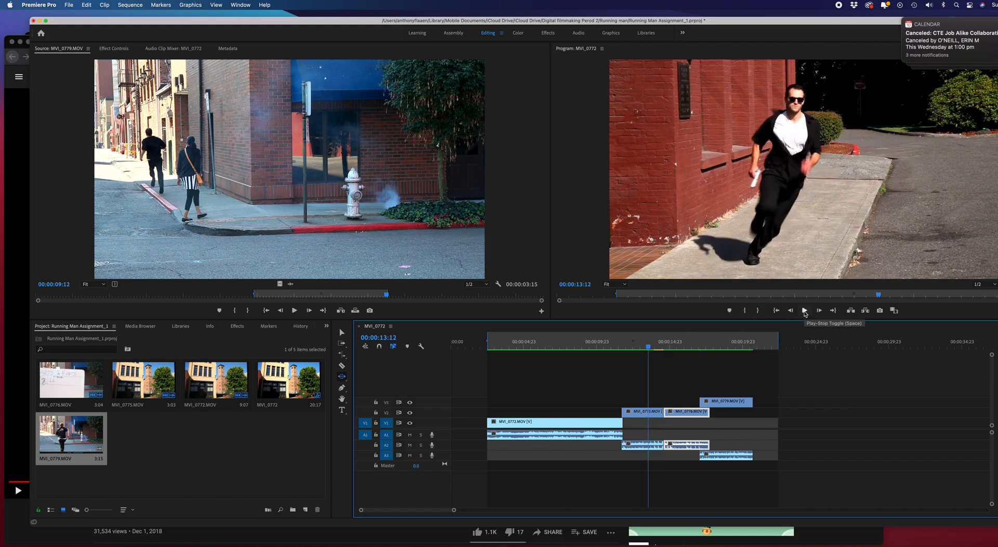
pyautogui.click(804, 311)
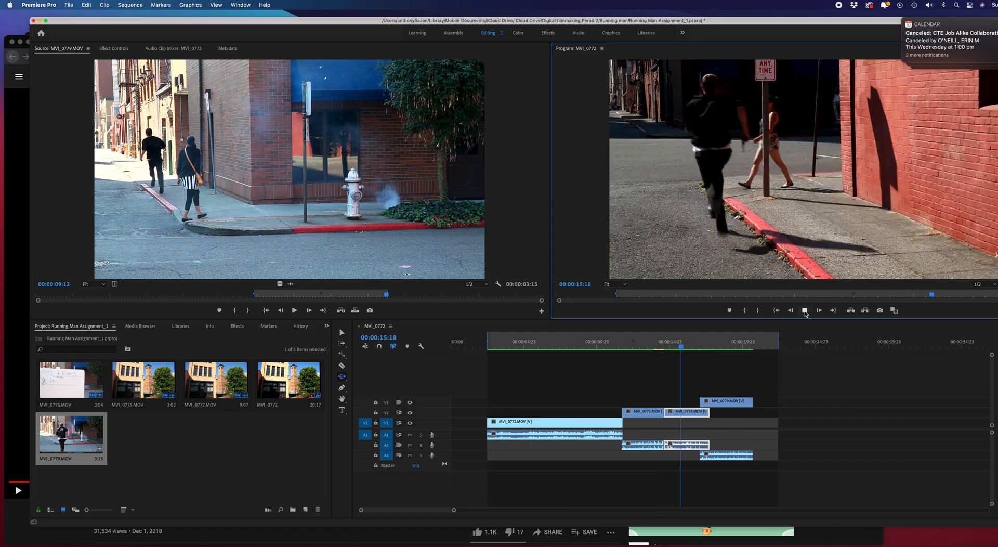
pyautogui.click(806, 312)
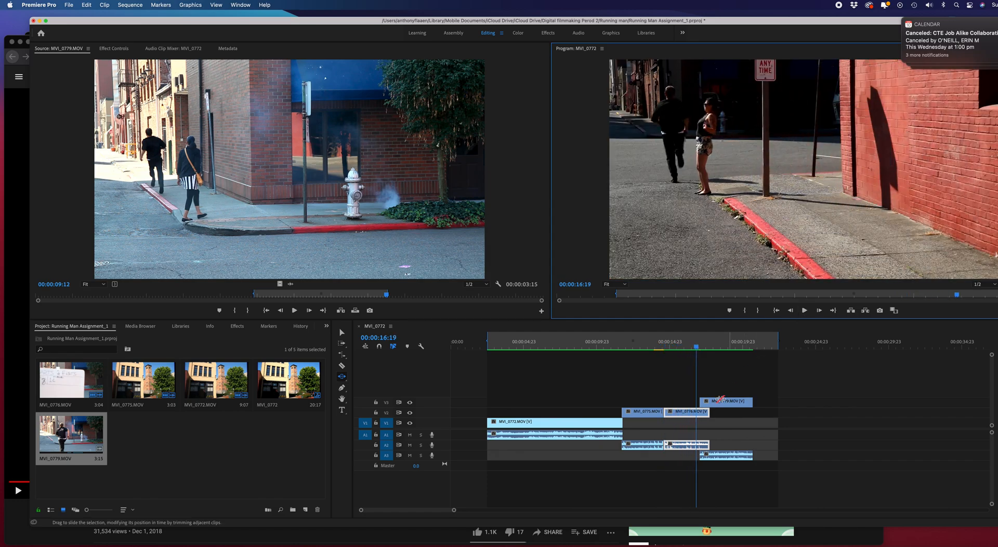
# - Slide MVI_0775 on V2 about 0.7 seconds earlier so it overlaps MVI_0772, and play across the cuts to 00:00:15:19
pyautogui.click(636, 345)
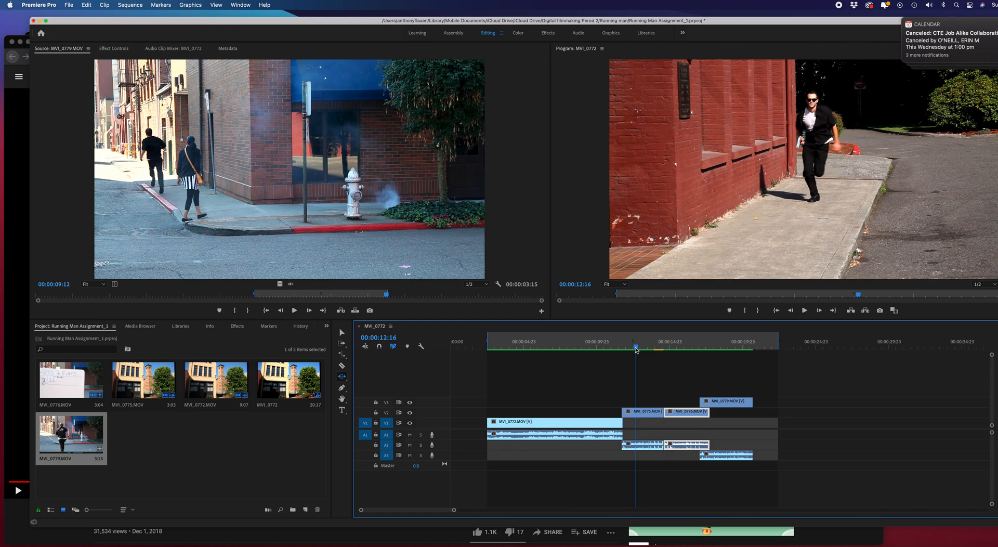
pyautogui.click(635, 413)
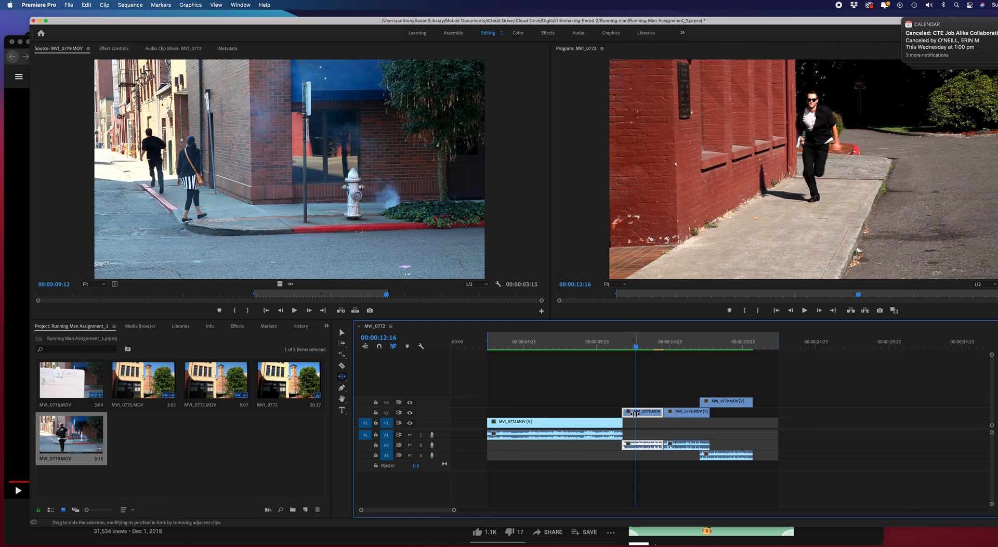
pyautogui.moveTo(635, 413); pyautogui.dragTo(626, 413)
pyautogui.moveTo(595, 345); pyautogui.dragTo(598, 347)
pyautogui.click(804, 312)
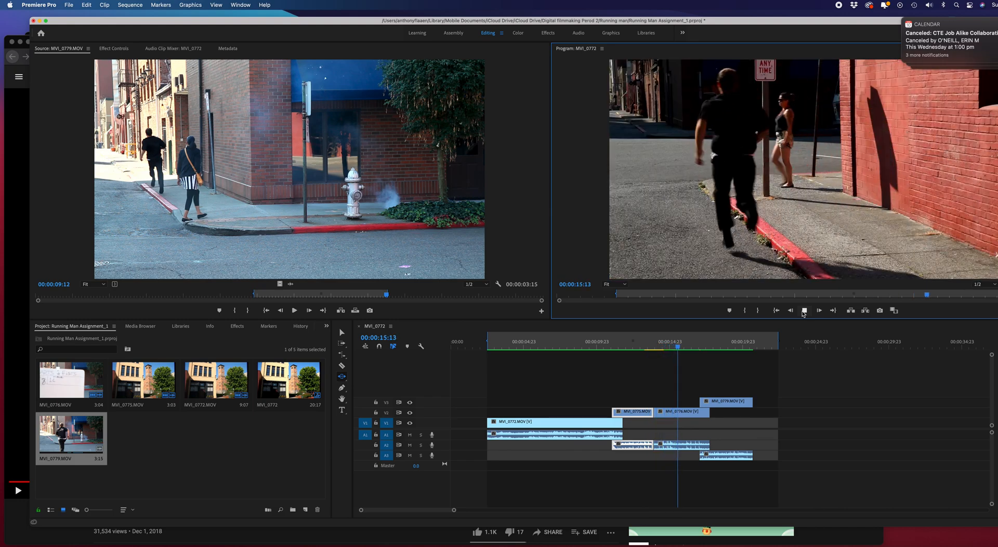
pyautogui.click(803, 312)
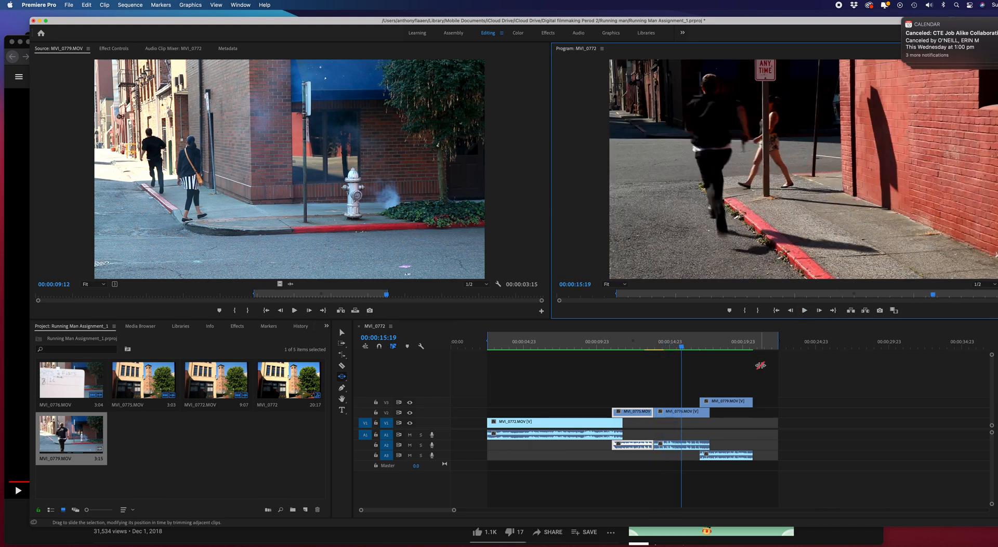
# - Undo the slides made to MVI_0775 and MVI_0776, and play the sequence from just before MVI_0775 to 00:00:19:04
pyautogui.press('super+z')
pyautogui.press('super+z')
pyautogui.press('super+z')
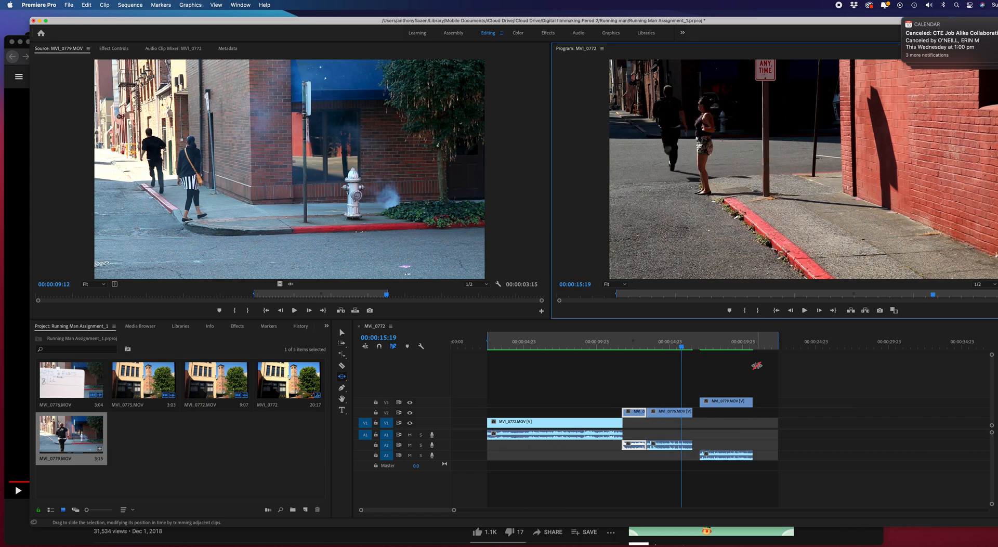
pyautogui.press('super+z')
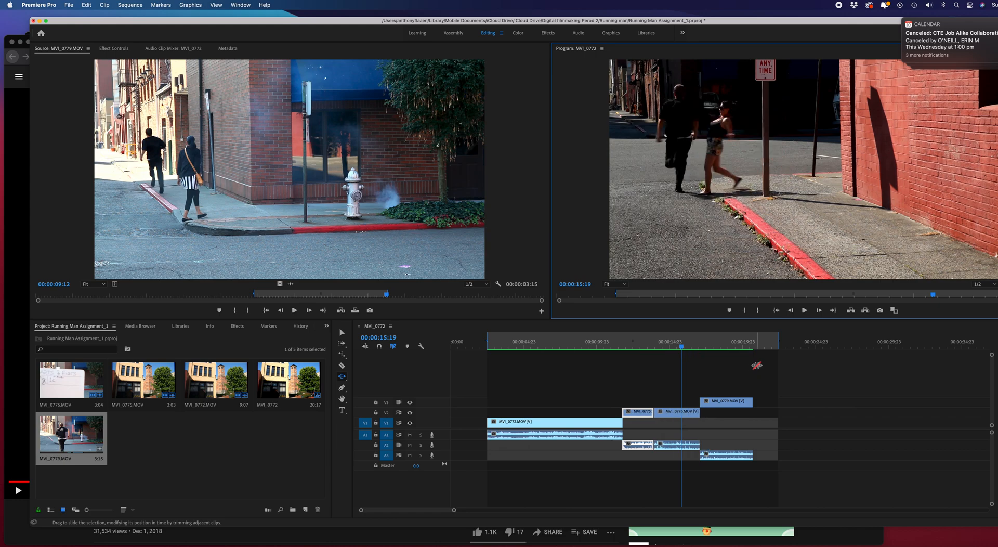
pyautogui.press('super+z')
pyautogui.press('super+z')
pyautogui.click(598, 344)
pyautogui.press('space')
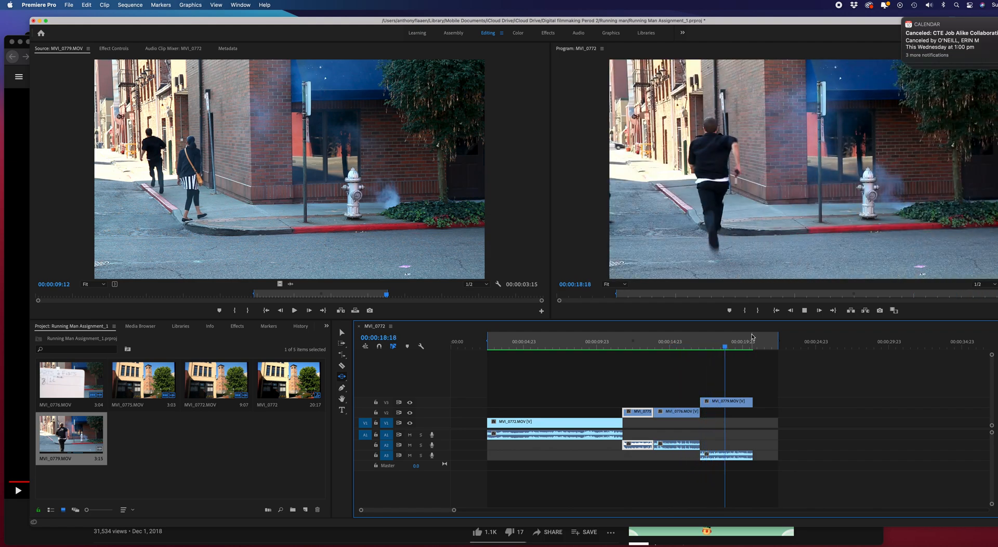
pyautogui.press('space')
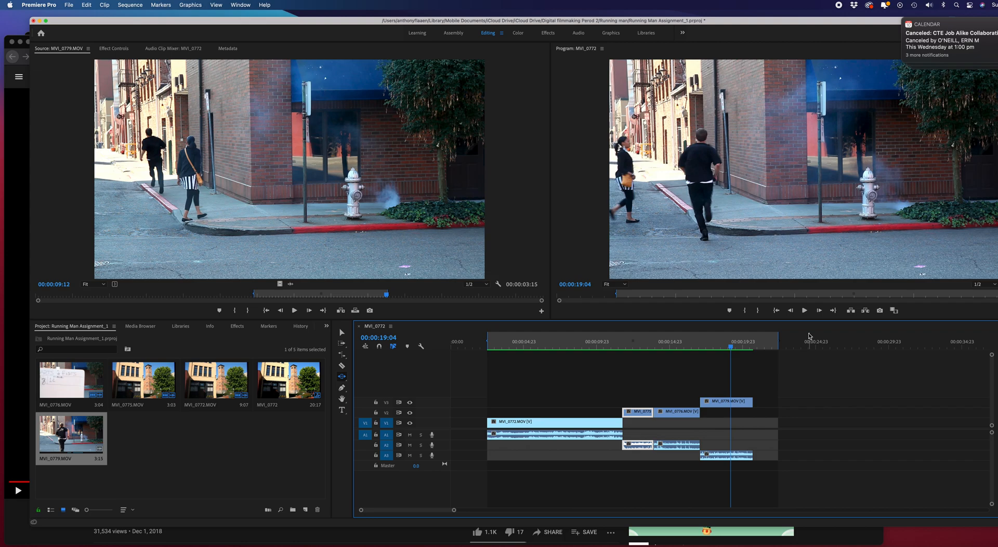
# - Use the Rolling Edit Tool to extend the end of MVI_0772 on V1 by about 1 second, beneath MVI_0775
pyautogui.click(343, 356)
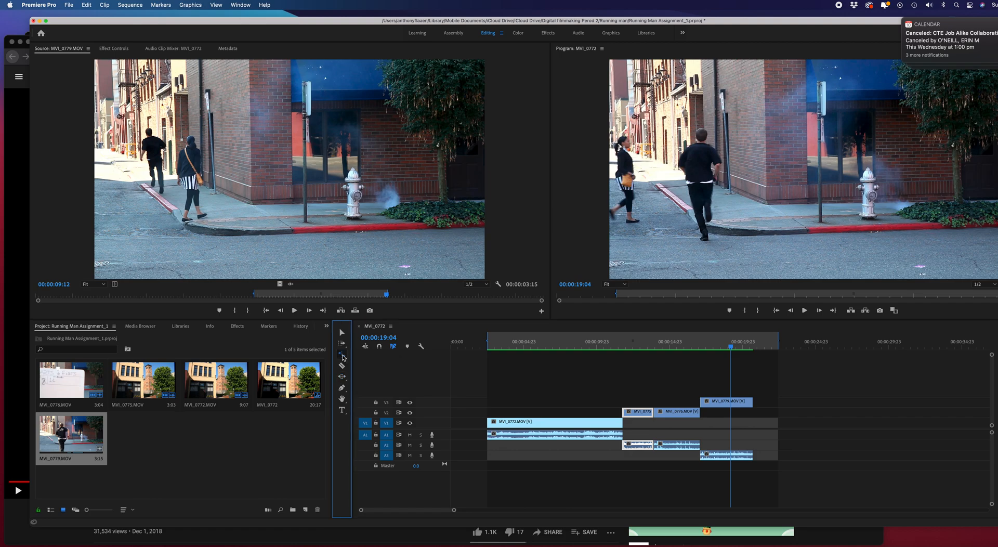
pyautogui.click(342, 355)
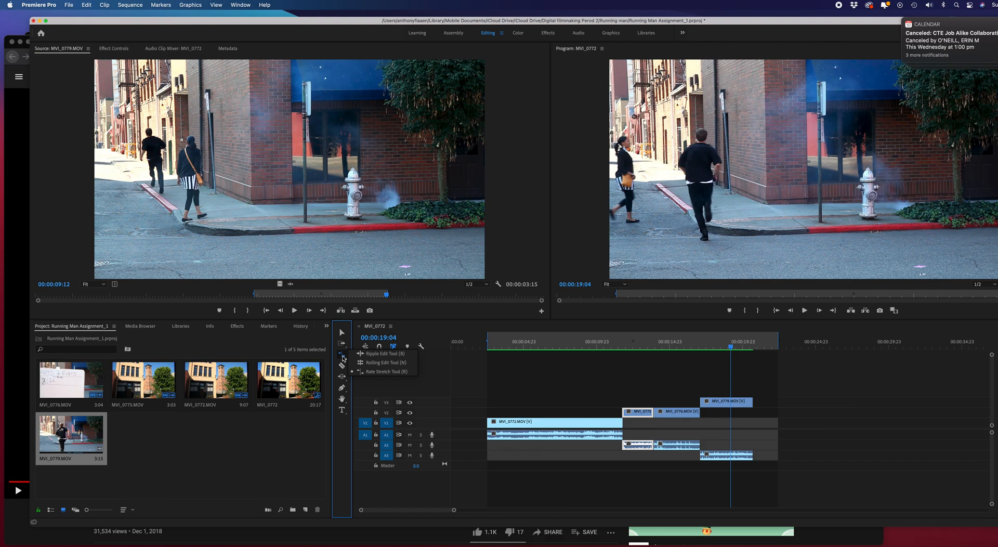
pyautogui.click(374, 362)
pyautogui.click(657, 344)
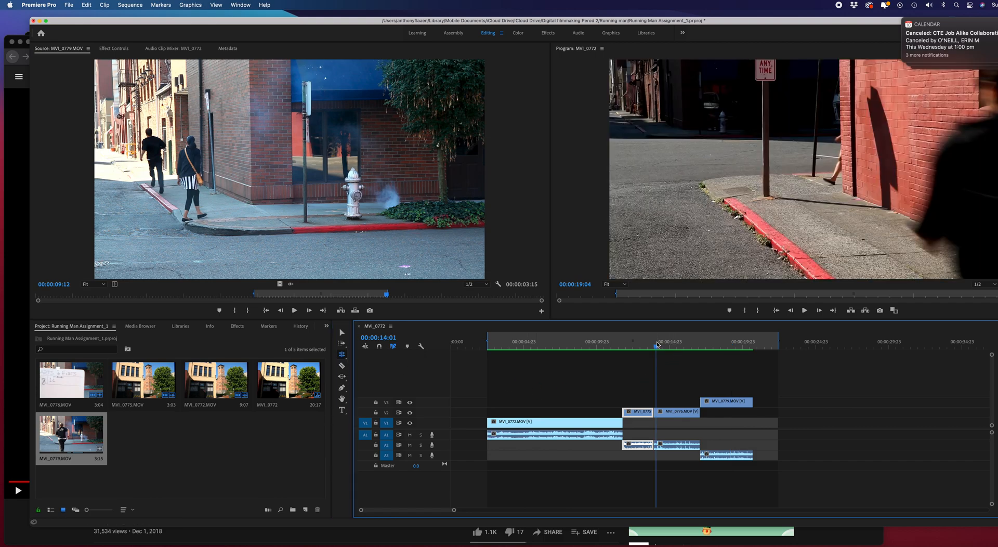
pyautogui.moveTo(657, 346); pyautogui.dragTo(632, 347)
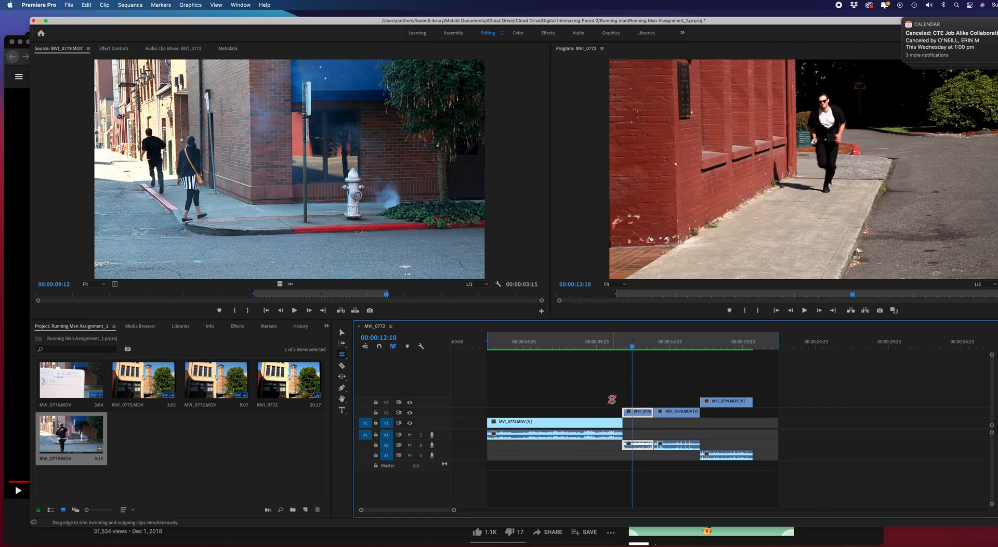
pyautogui.moveTo(622, 421); pyautogui.dragTo(636, 421)
# - Play the transition from MVI_0772 into MVI_0775 twice to review the edit, stopping at 00:00:12:16
pyautogui.click(612, 344)
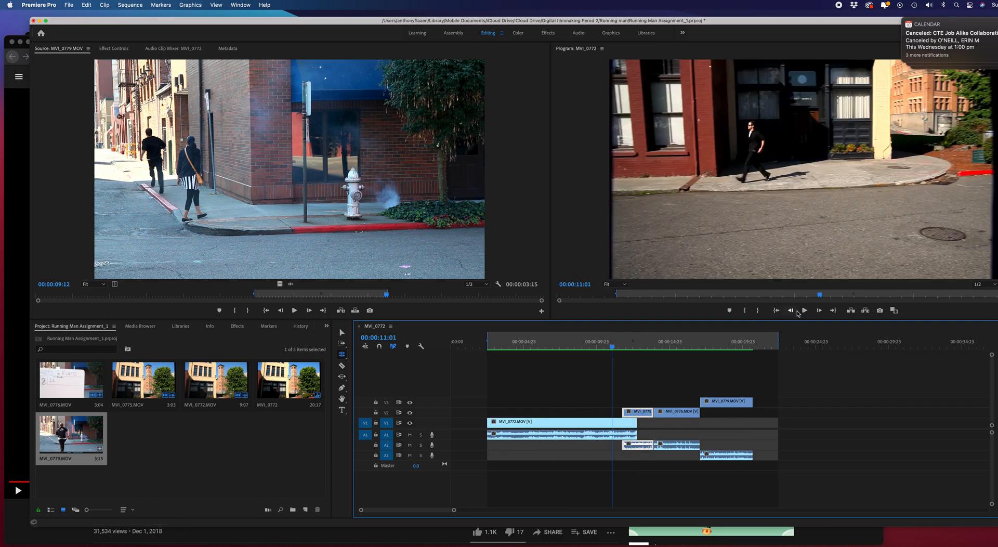
pyautogui.click(804, 311)
pyautogui.click(805, 310)
pyautogui.moveTo(635, 347); pyautogui.dragTo(587, 348)
pyautogui.click(804, 310)
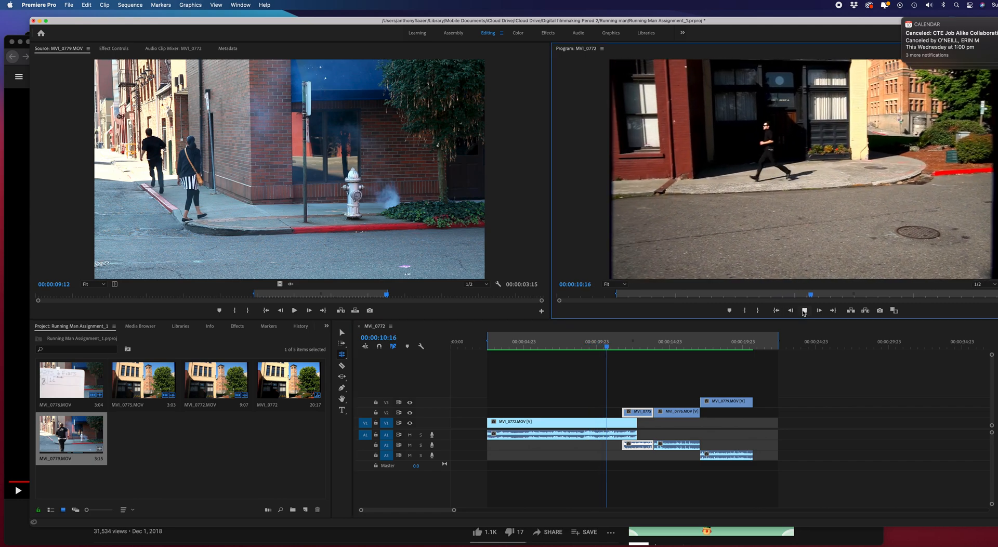
pyautogui.click(804, 310)
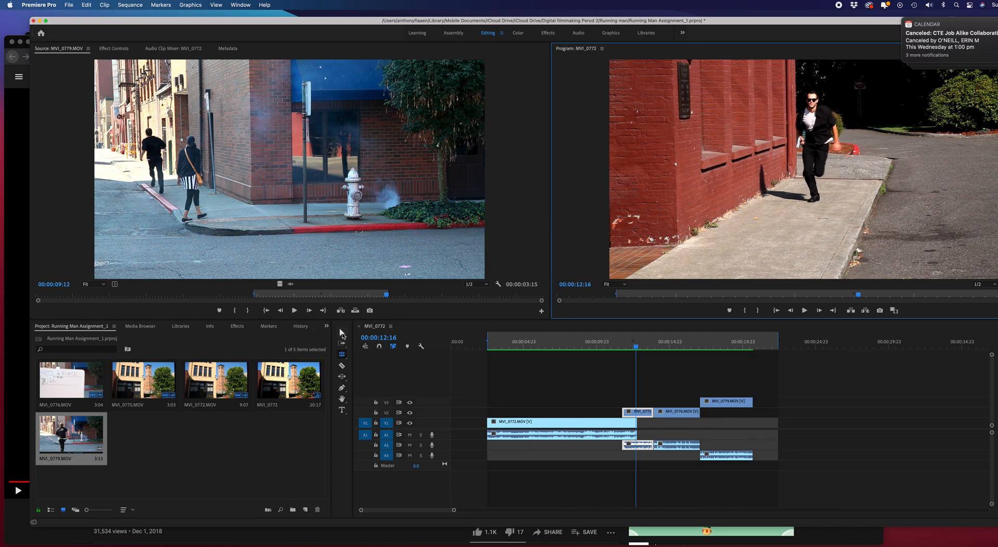
# - Leave the Rolling Edit Tool and switch to the Razor Tool
pyautogui.click(342, 333)
pyautogui.click(343, 366)
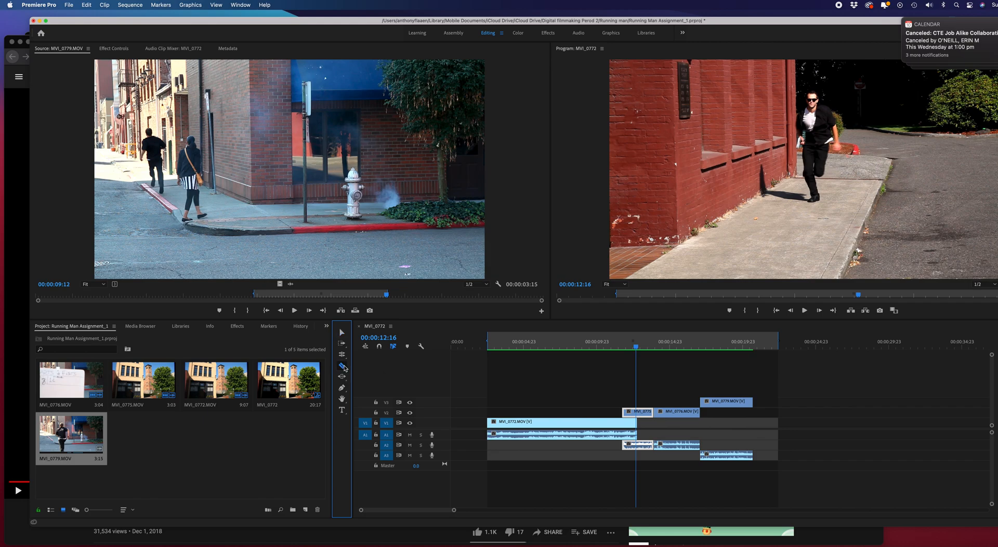